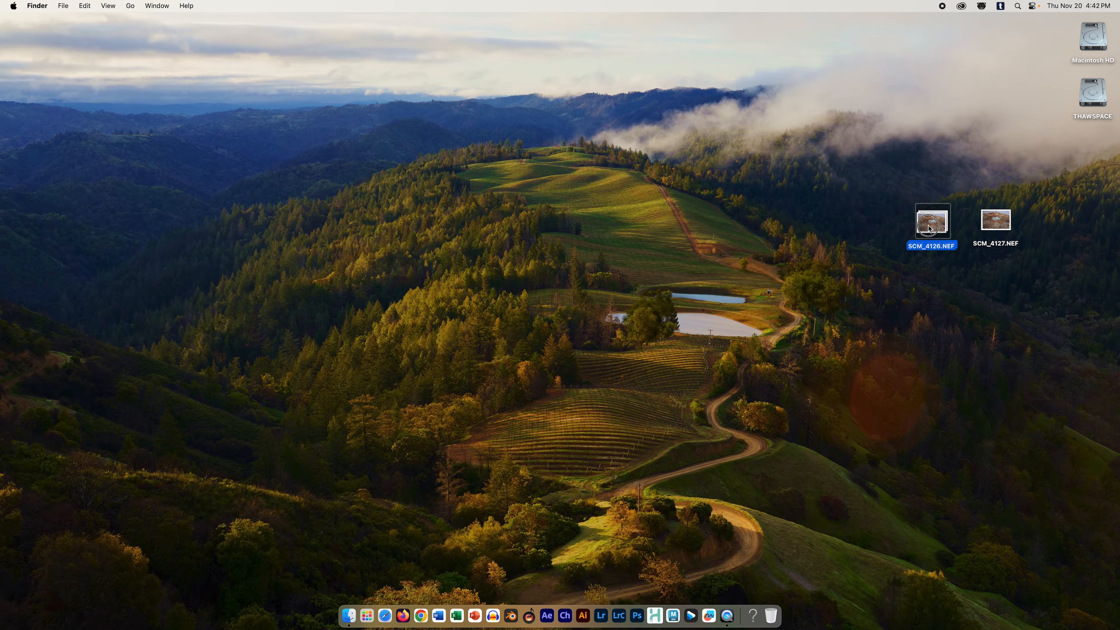
Step: Place SCM_4127.NEF beside SCM_4126.NEF on the desktop and open both raw files together in Adobe Photoshop 2025
drag(992, 224, 986, 225)
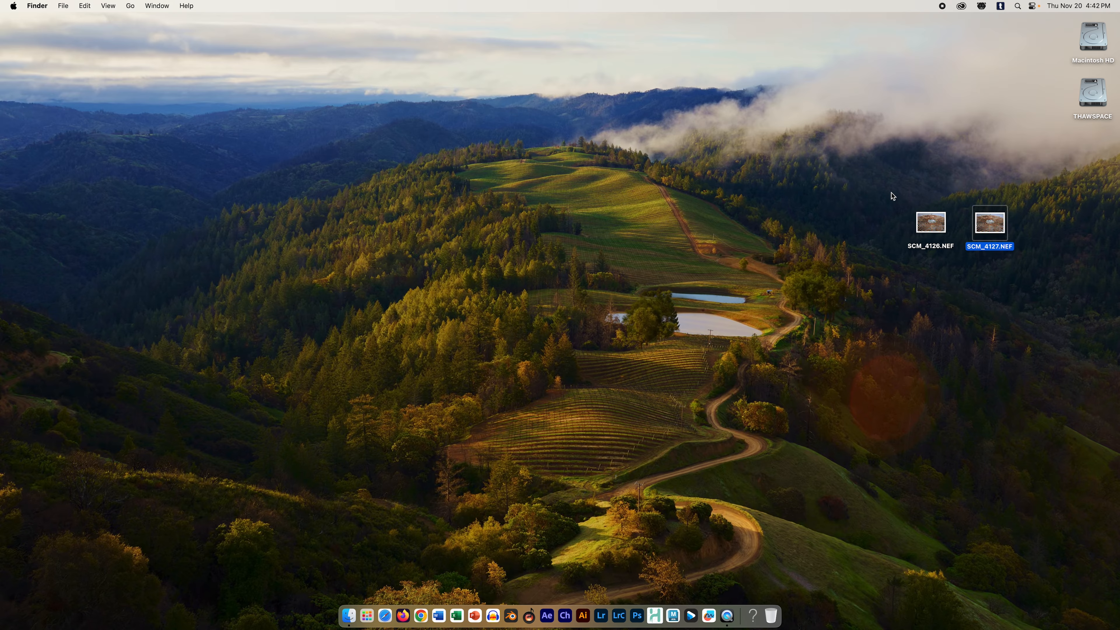
drag(879, 173, 1013, 206)
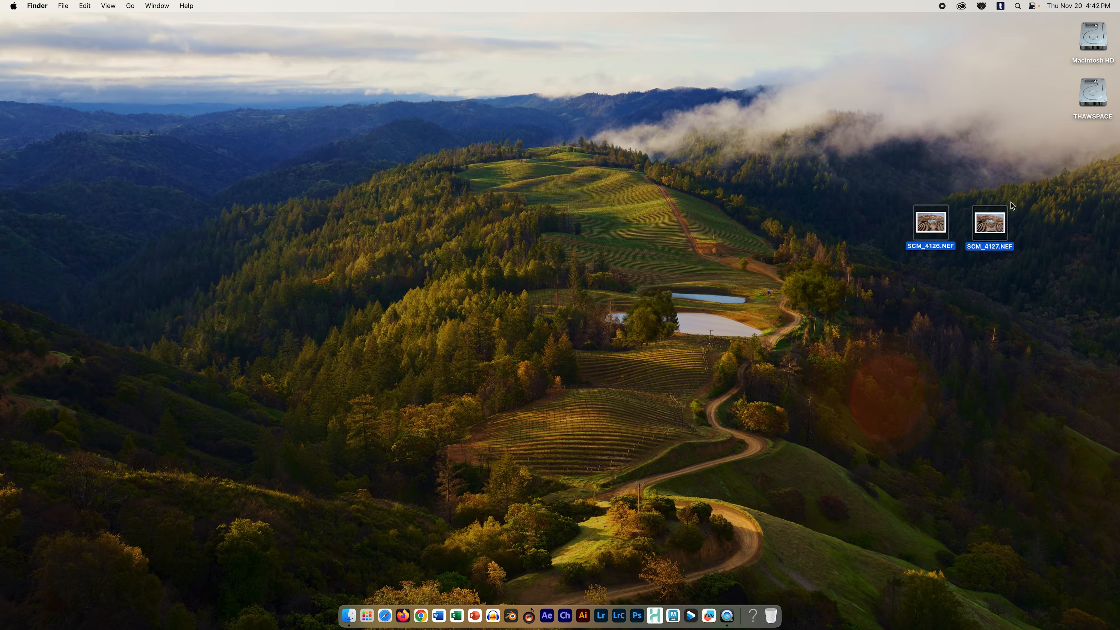
right_click(924, 220)
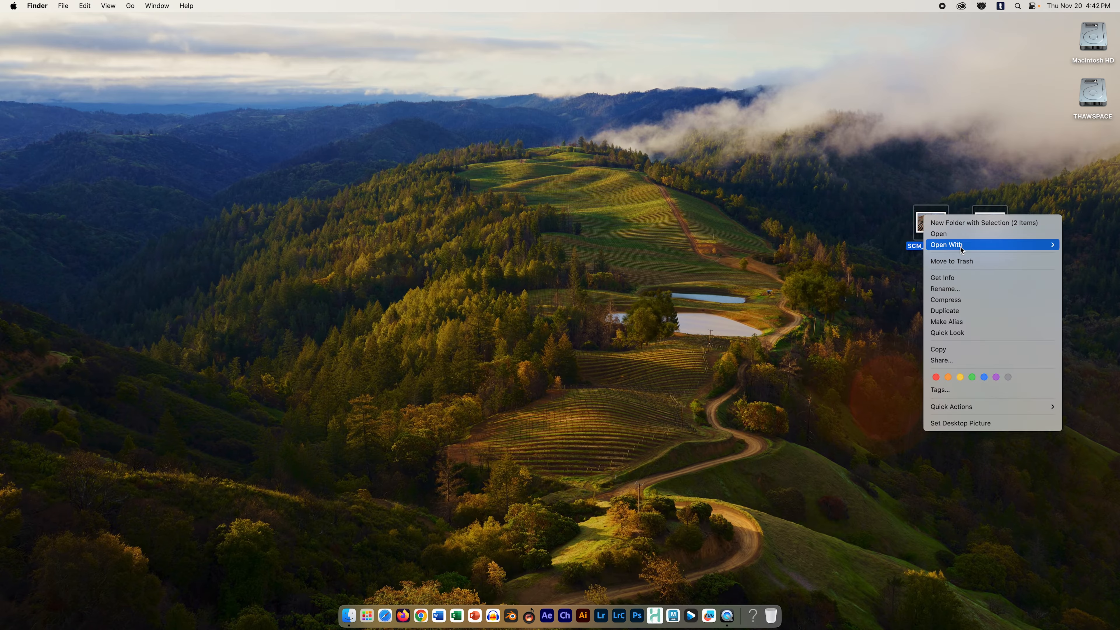
mouse_move(959, 247)
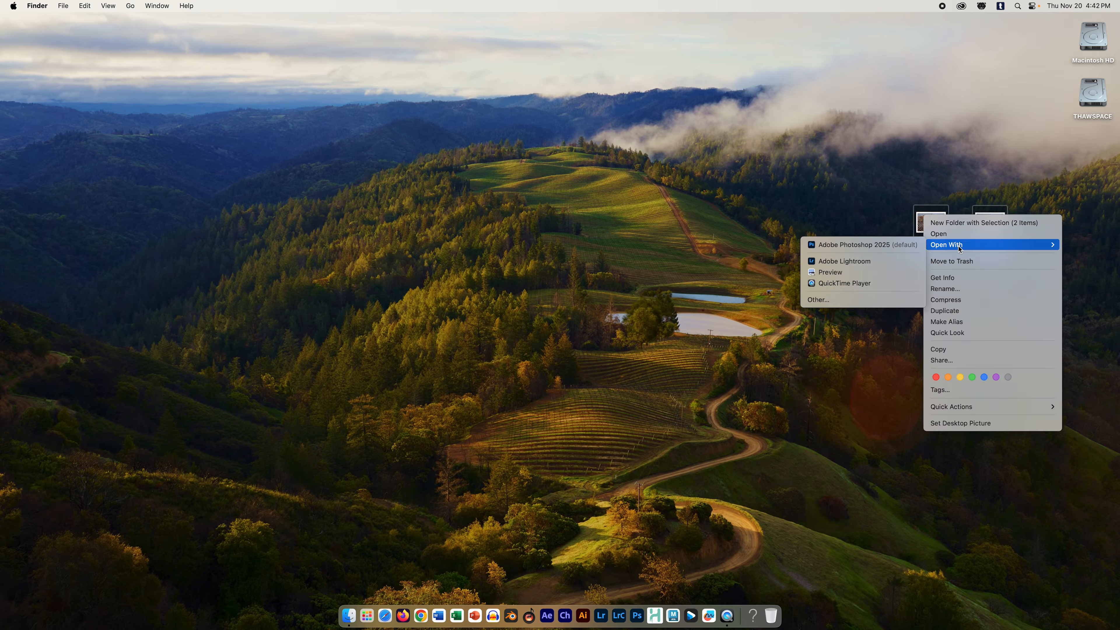
click(879, 245)
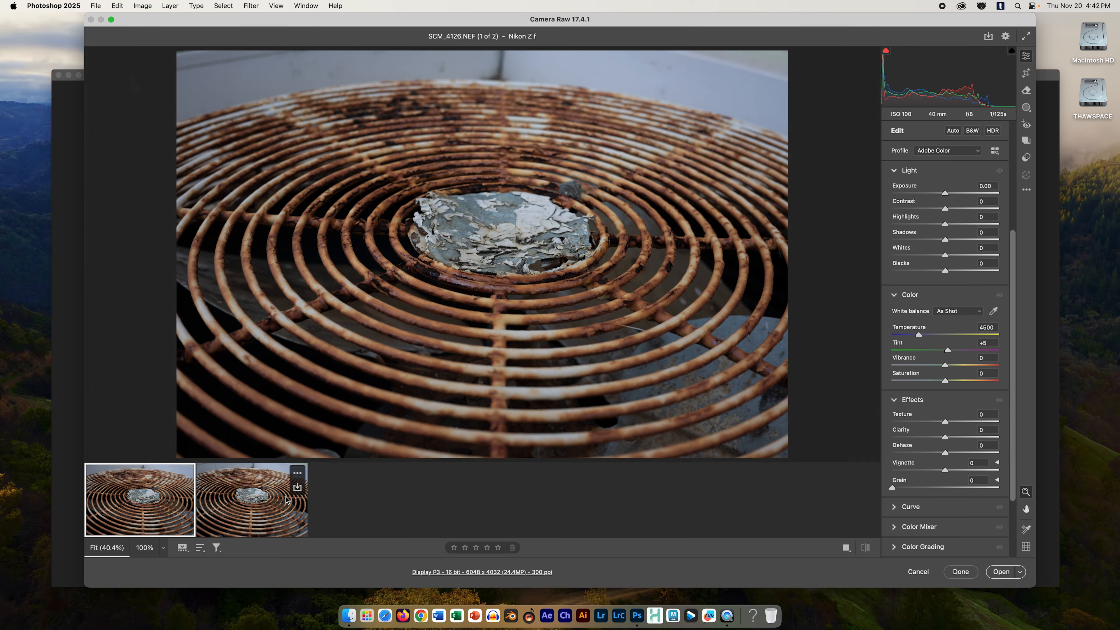
Step: Select both raw images and set Exposure to +0.20, Shadows to +36 and Highlights to -26
key(shift)
shift+click(273, 511)
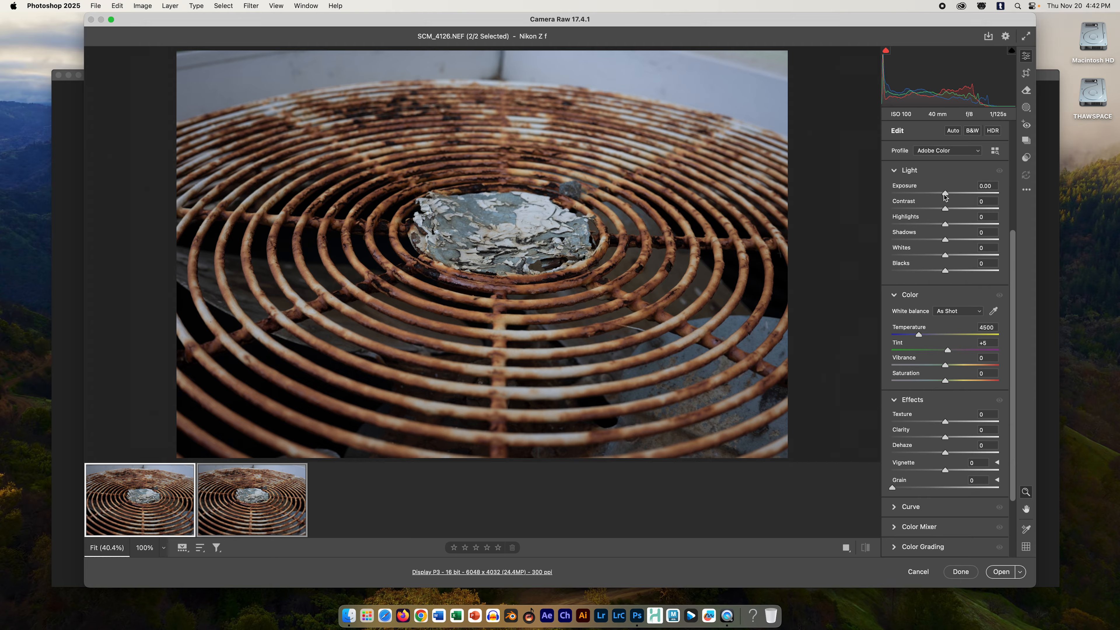
drag(945, 195, 946, 194)
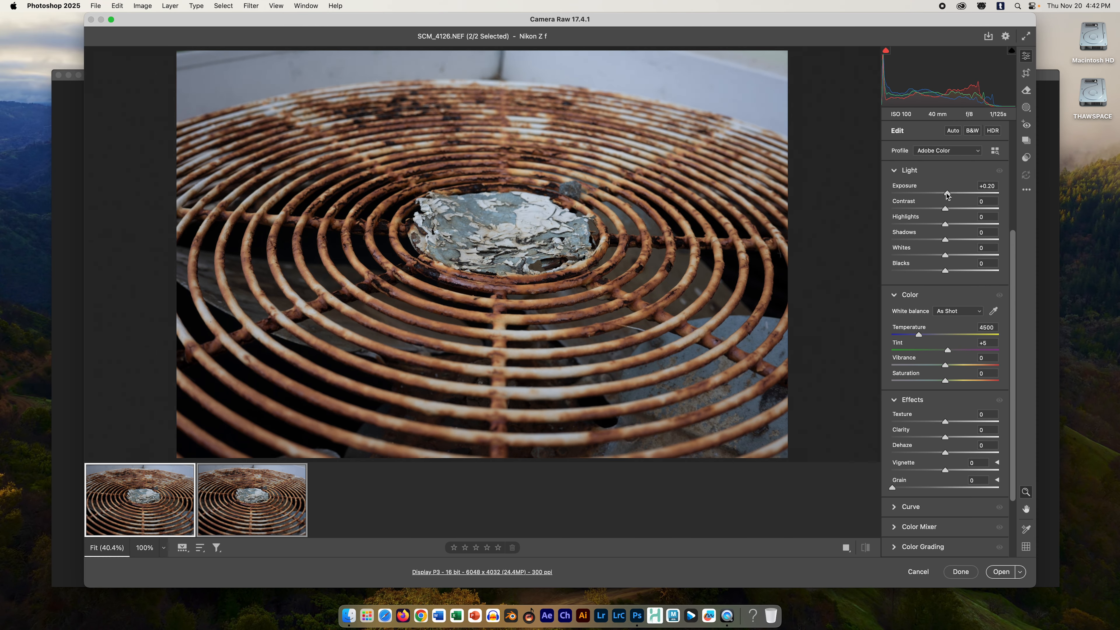
drag(945, 241, 966, 244)
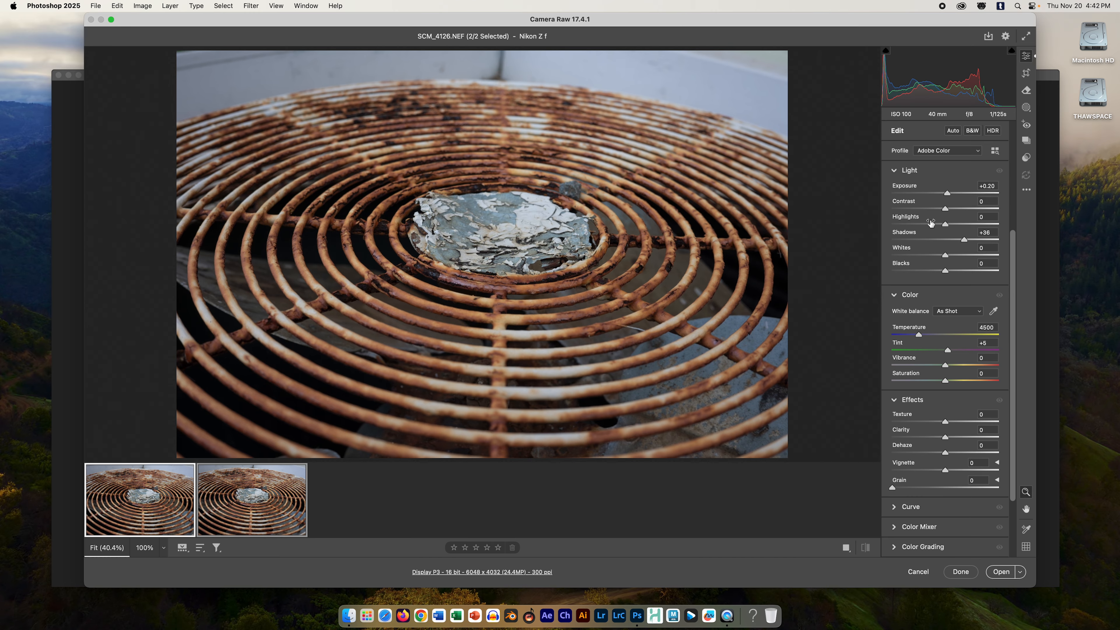
drag(944, 224, 930, 225)
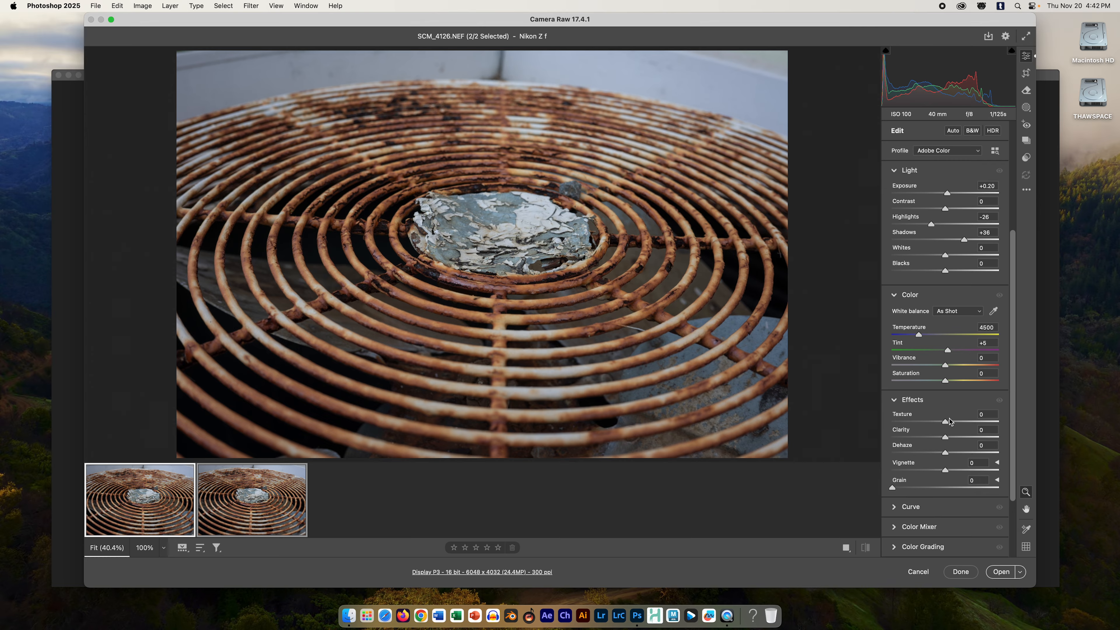
Step: Set Texture to +24 and Clarity to +22, and raise Shadows to +55 for both images, checking the detail at 100%
drag(945, 423, 958, 423)
click(517, 238)
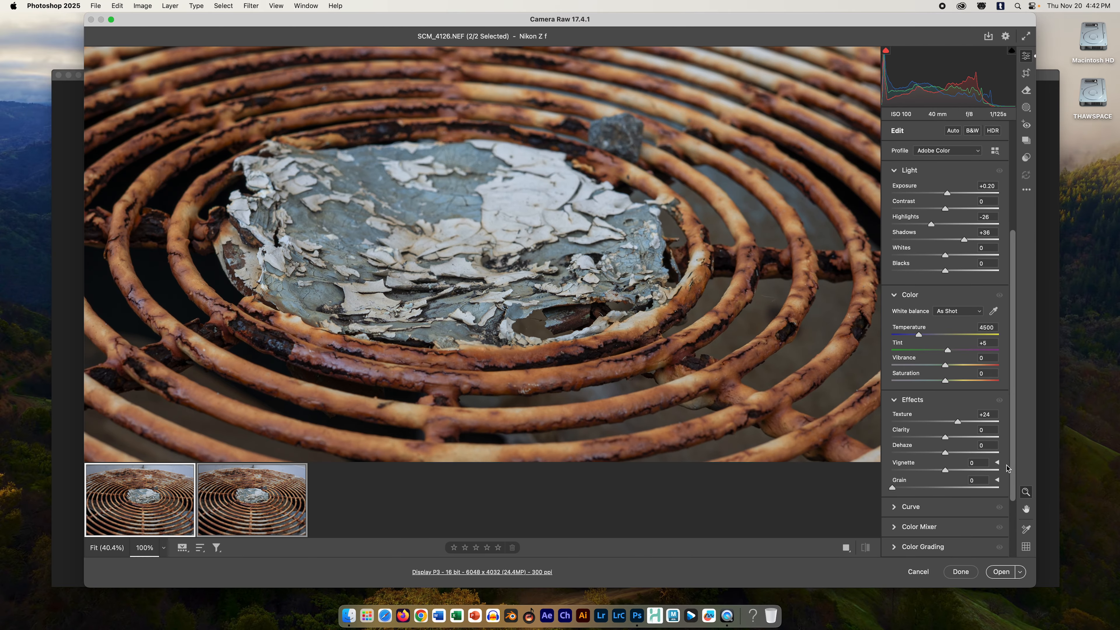
mouse_move(943, 439)
mouse_down()
mouse_move(965, 437)
mouse_move(956, 436)
mouse_up()
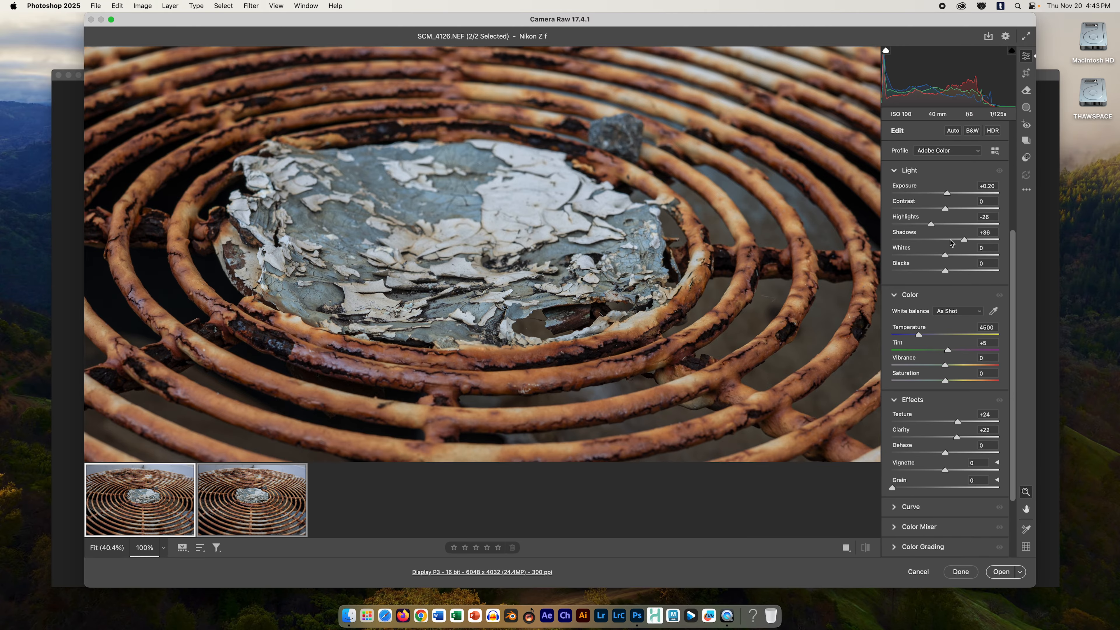
drag(965, 240, 975, 242)
click(594, 292)
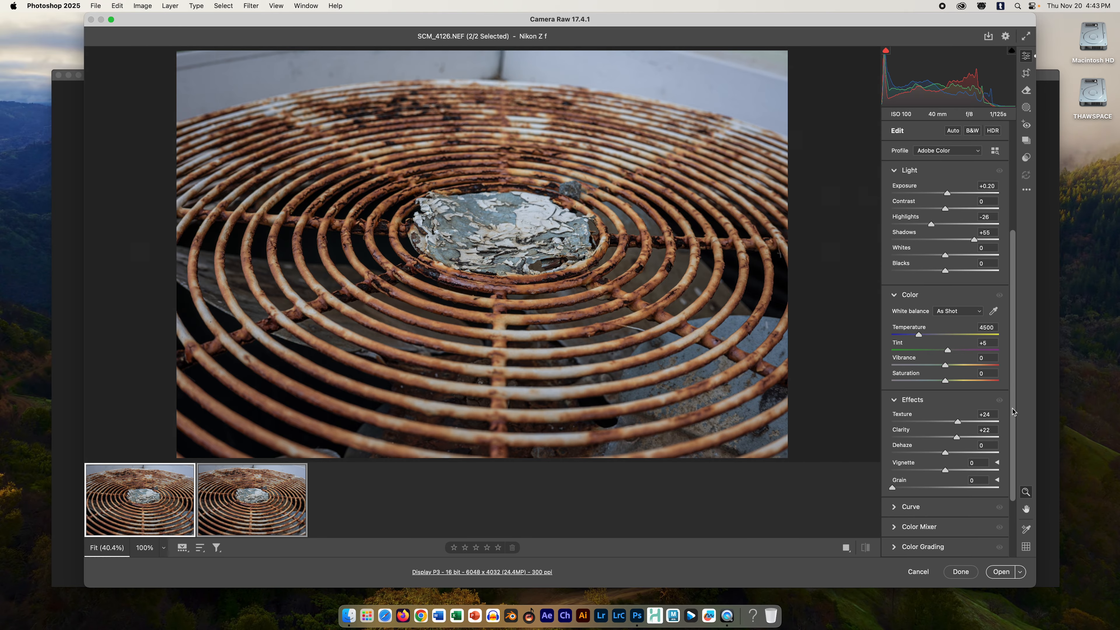
Step: Enable Remove chromatic aberration in the Optics settings for both images and open them as Photoshop documents
drag(1012, 411, 1006, 475)
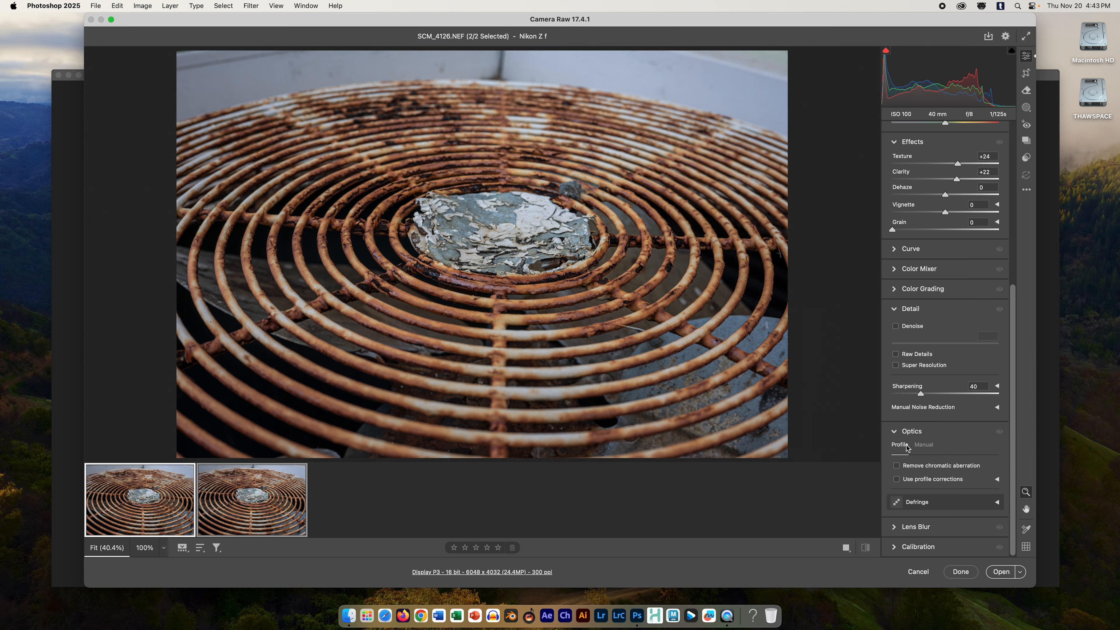
click(894, 432)
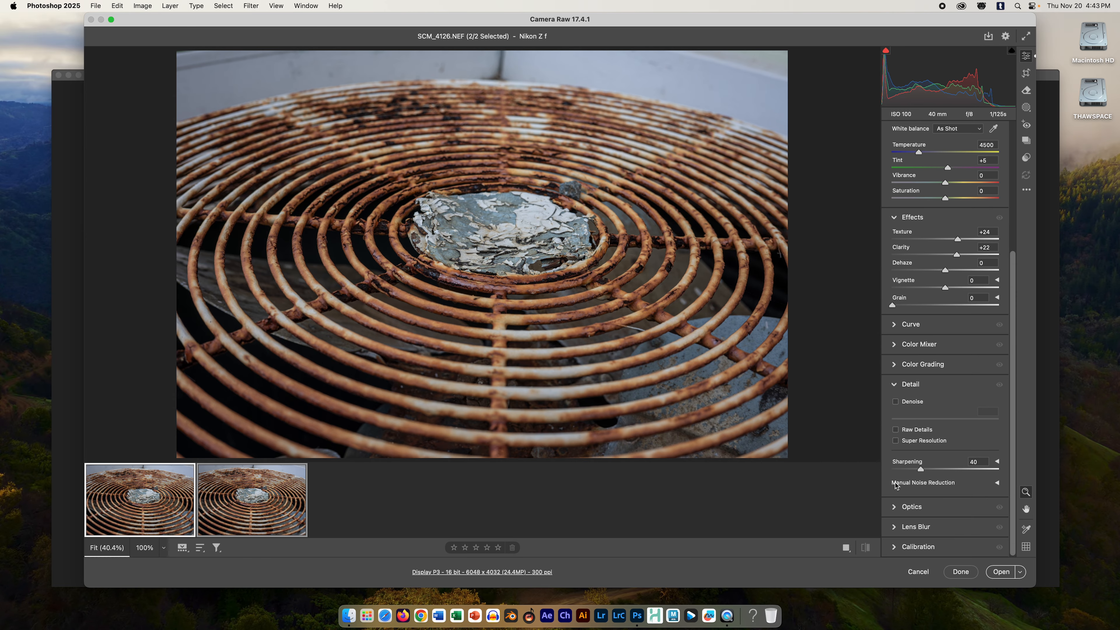
click(896, 507)
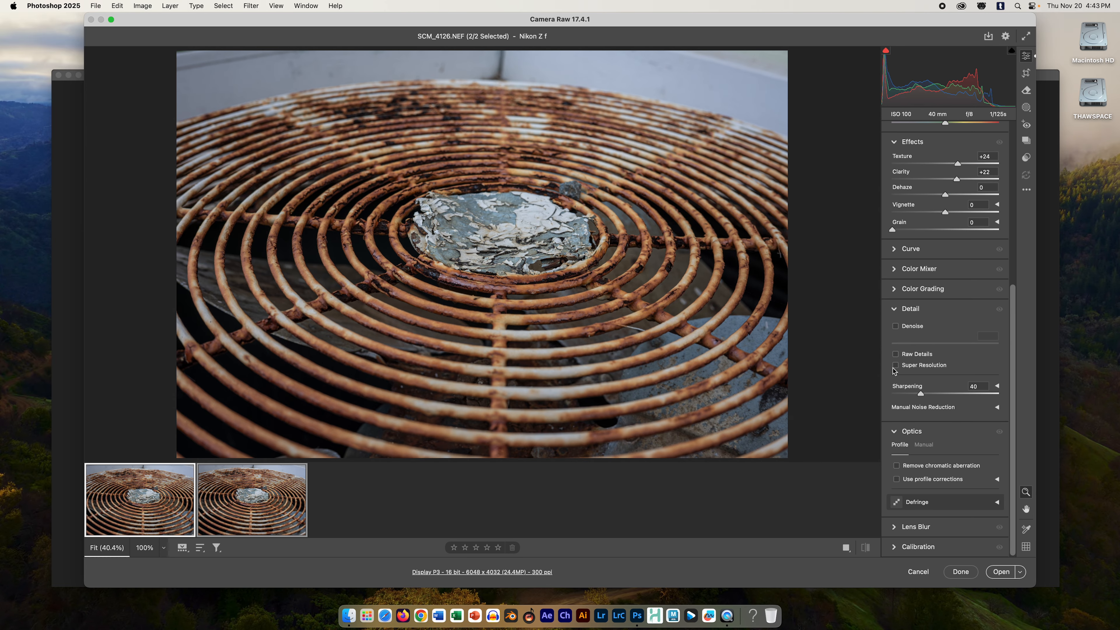
click(897, 466)
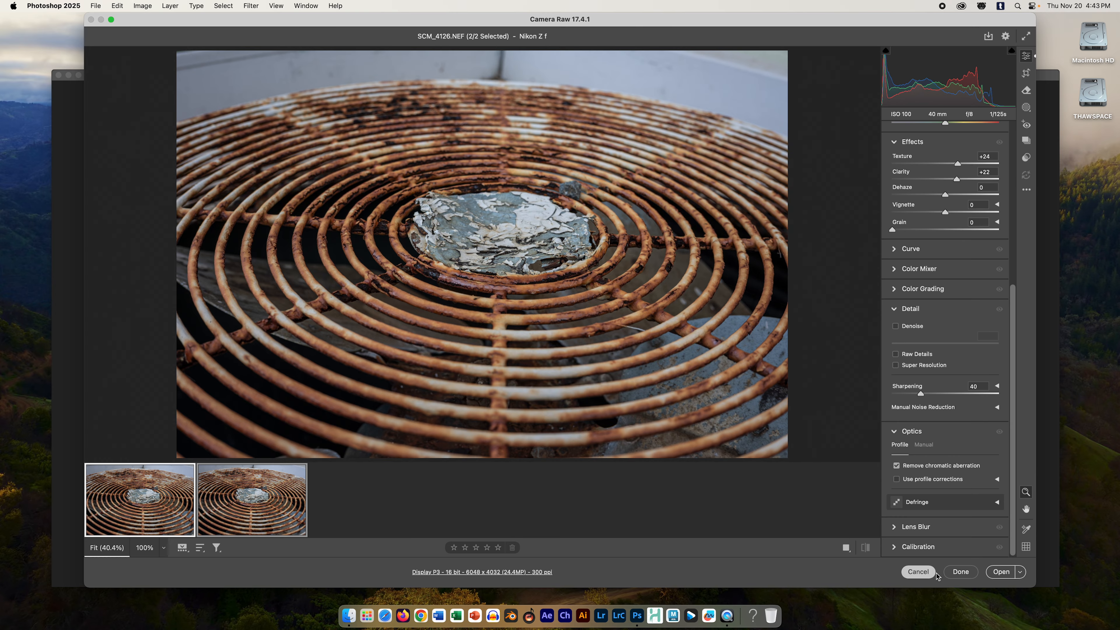
click(1006, 571)
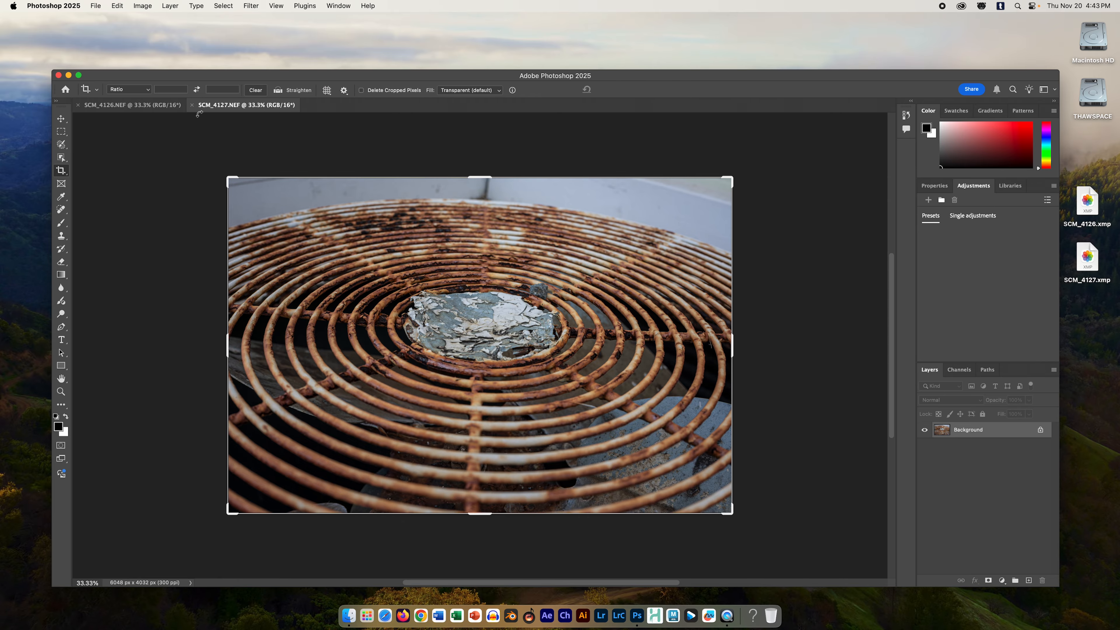
Step: Compare SCM_4126.NEF and SCM_4127.NEF by switching between the two documents, examining the shift in framing
click(138, 105)
click(208, 106)
click(132, 105)
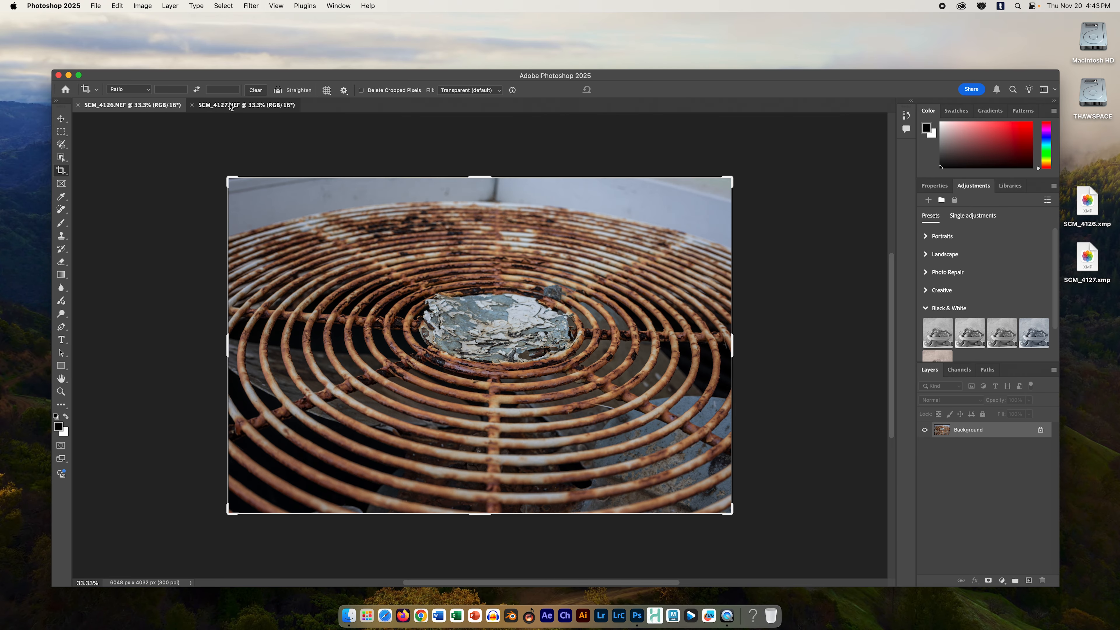
click(230, 105)
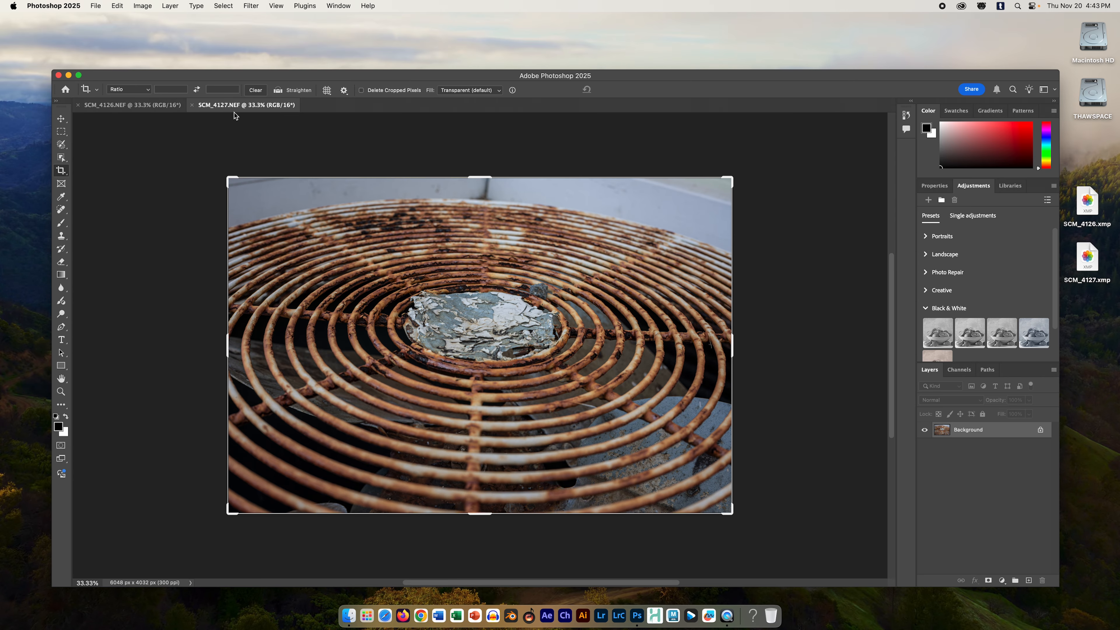
click(143, 107)
click(229, 106)
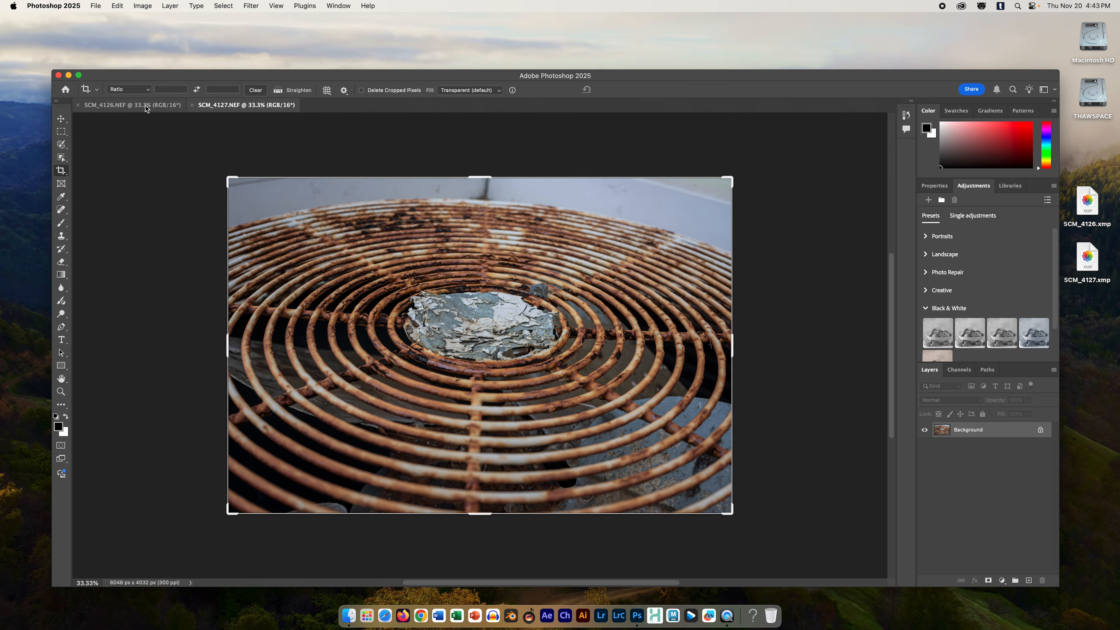
click(144, 107)
click(219, 105)
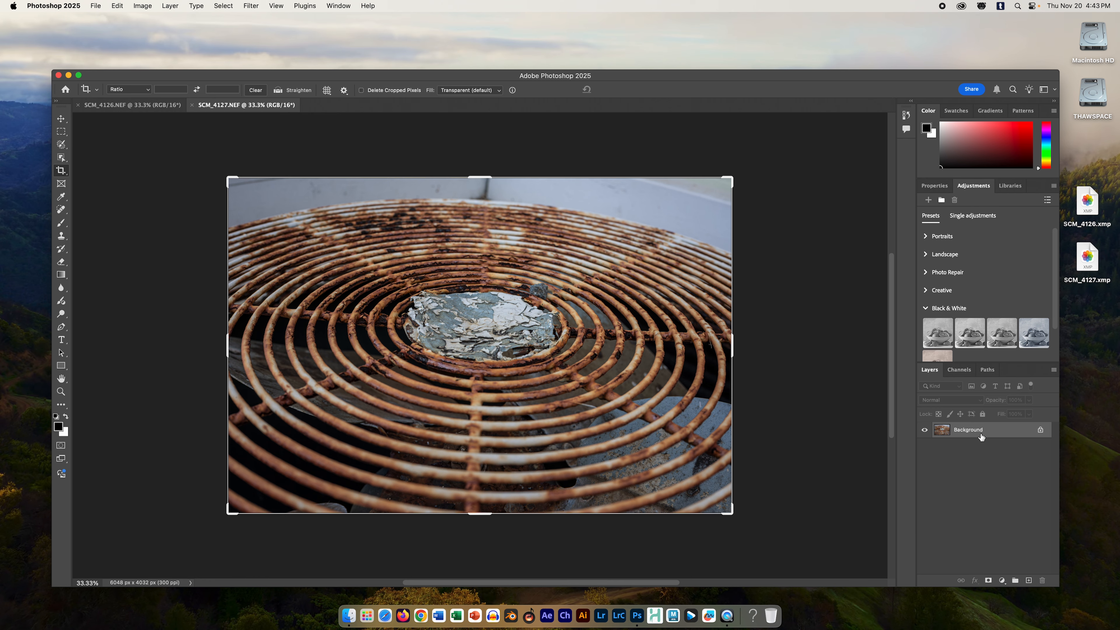
click(170, 105)
click(233, 105)
click(133, 105)
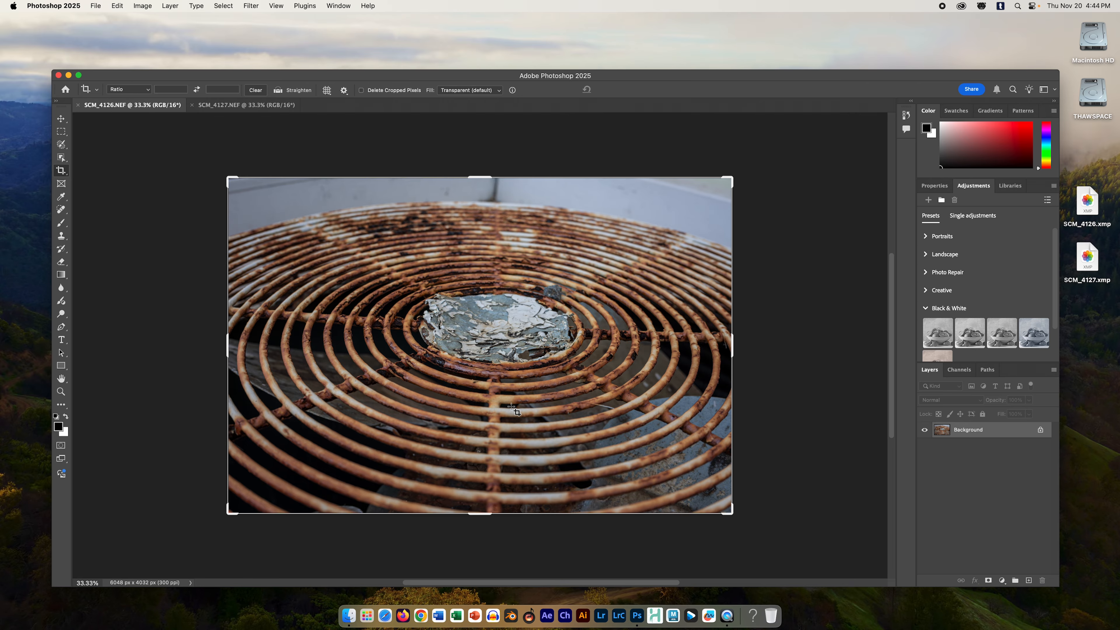
click(220, 106)
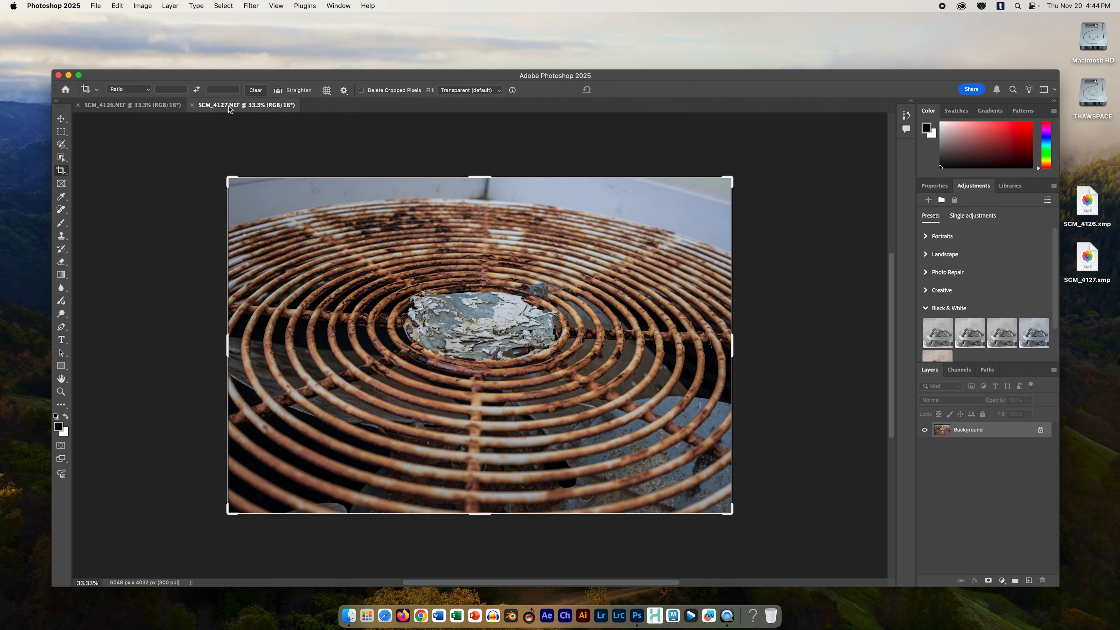
Step: Try pasting a copy of the entire SCM_4127.NEF image into SCM_4126.NEF as a new layer, and undo the paste
click(224, 6)
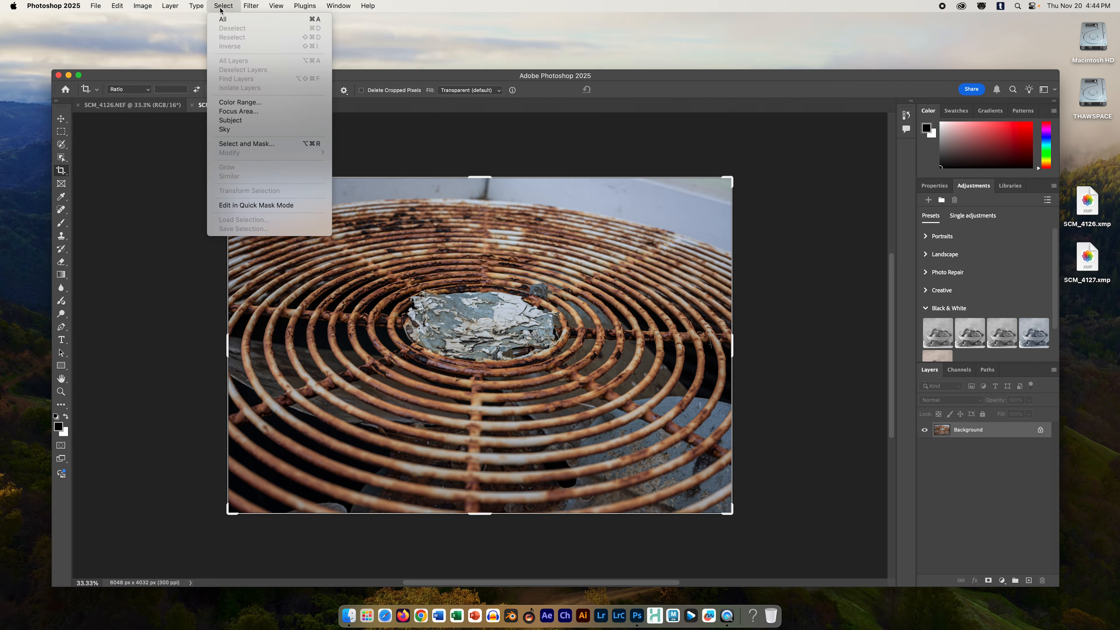
click(225, 19)
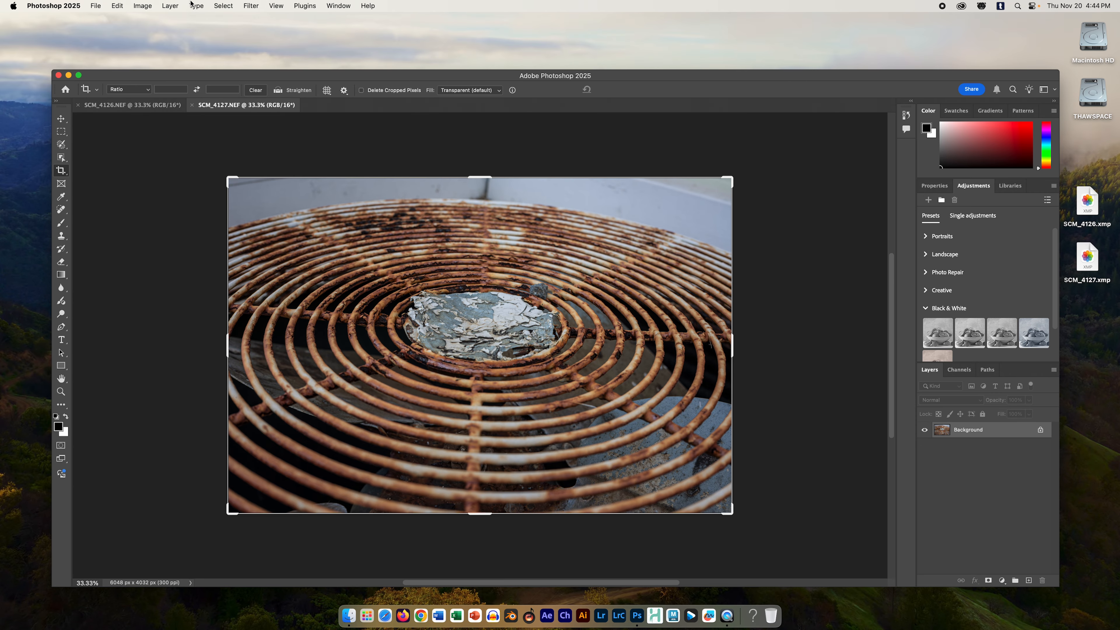
click(117, 5)
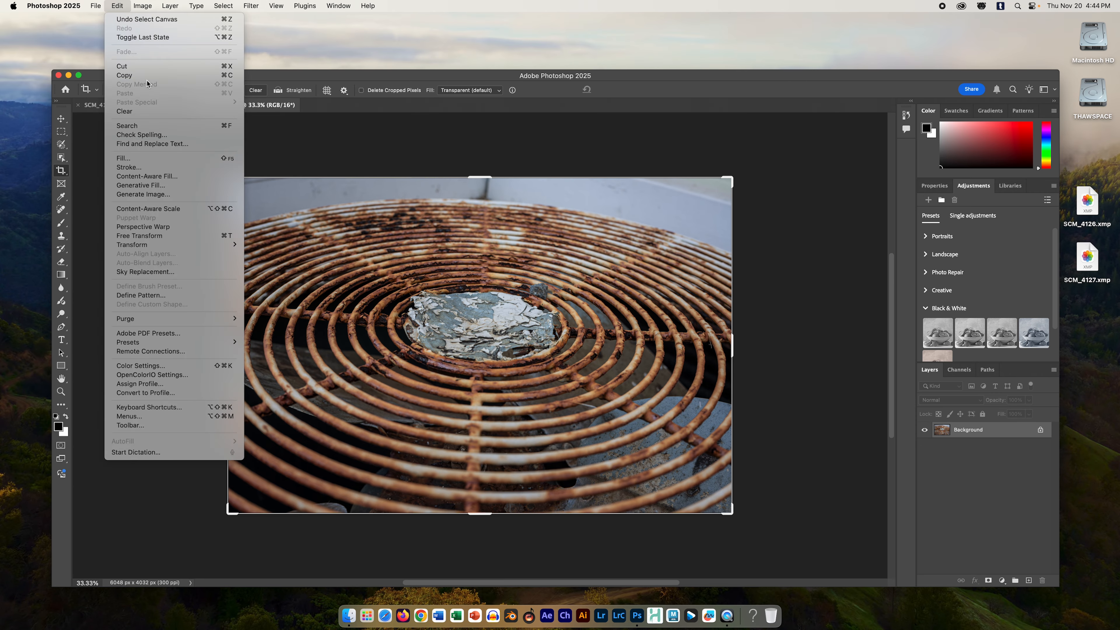
click(127, 75)
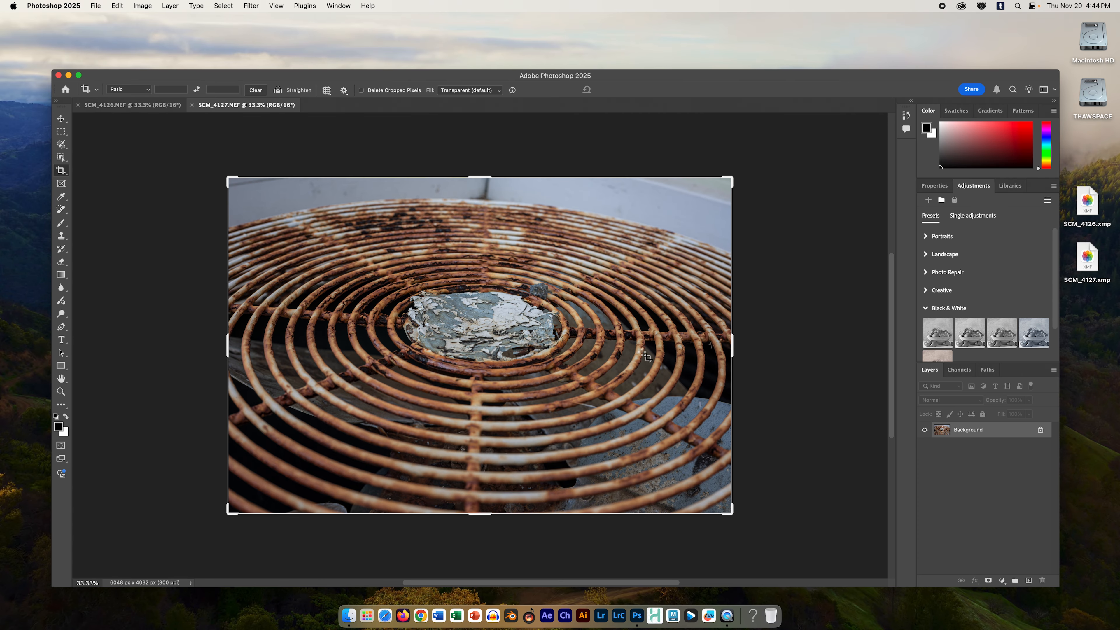
click(137, 109)
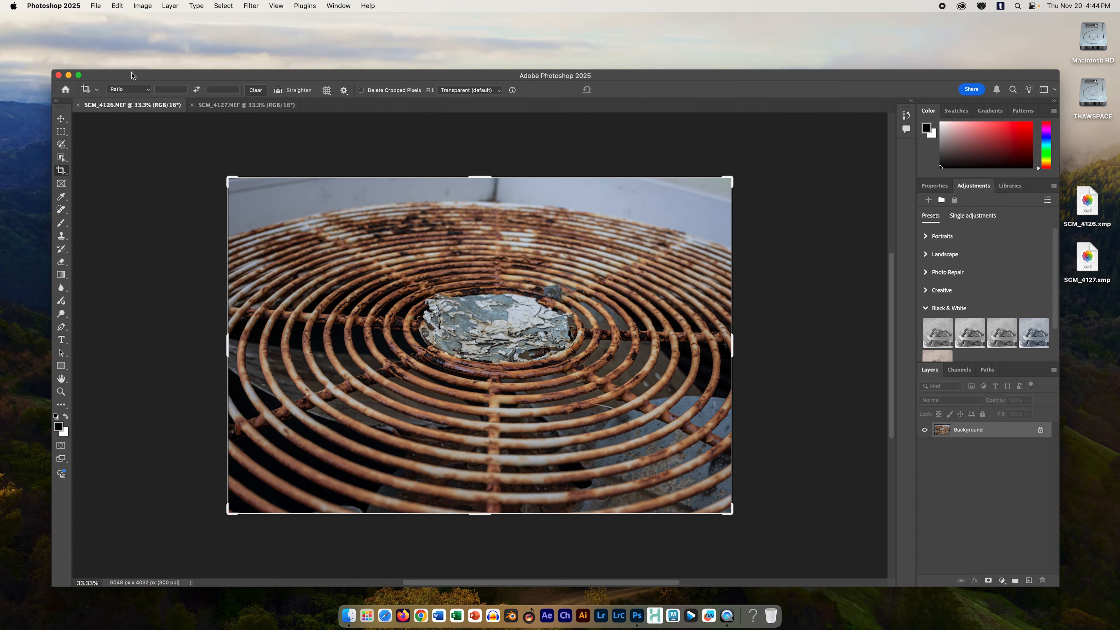
click(117, 5)
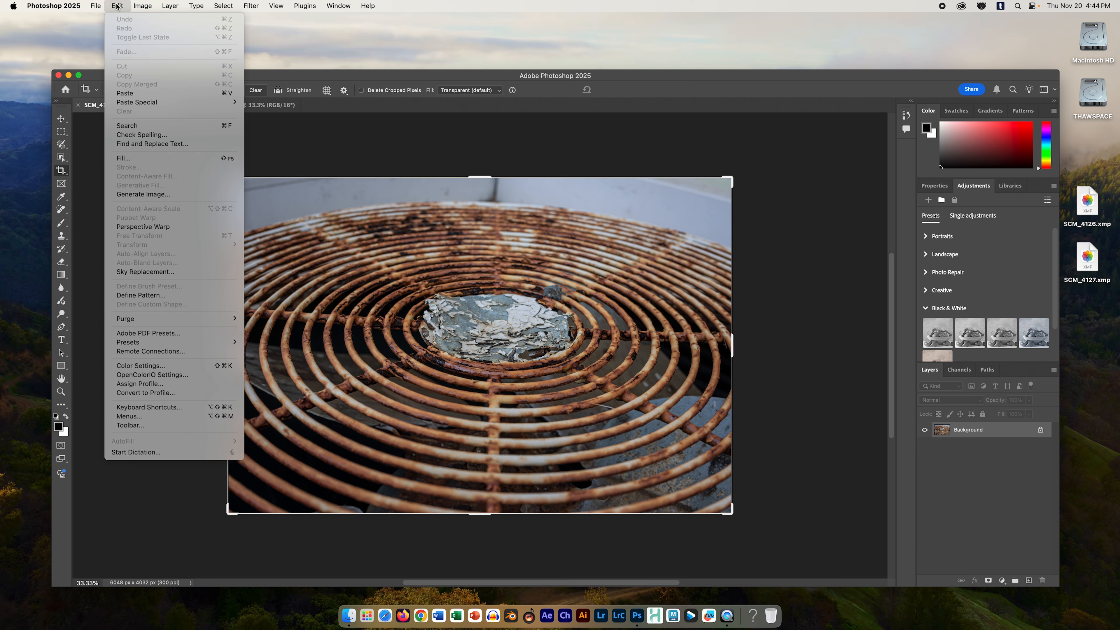
click(138, 93)
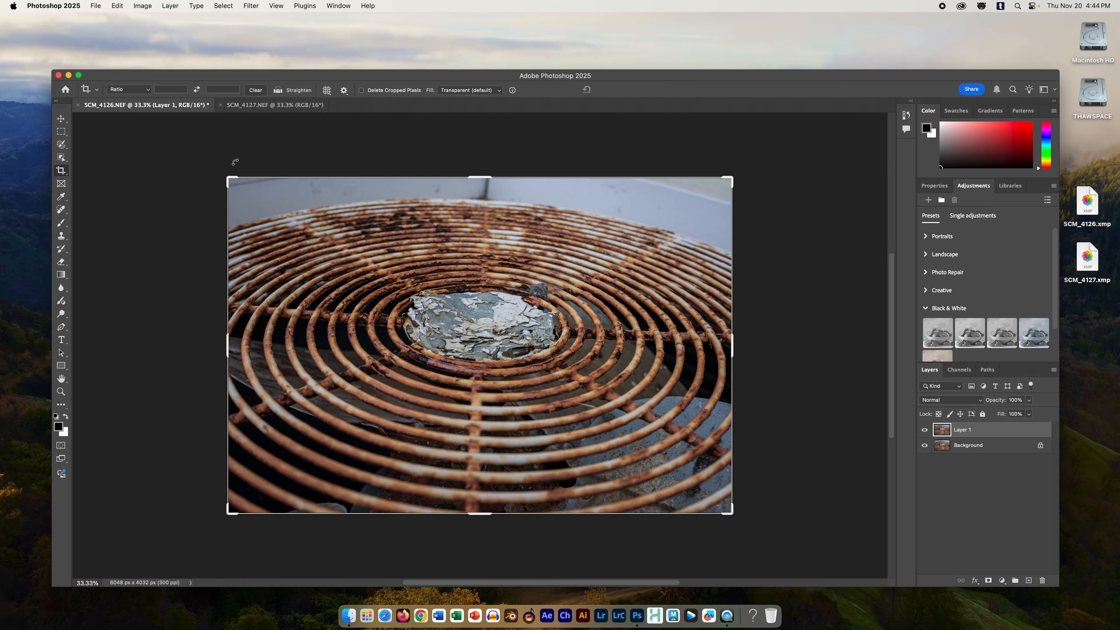
key(super+z)
Step: Float the deselected SCM_4127.NEF document in its own window and copy its Background layer onto the SCM_4126.NEF image
click(241, 107)
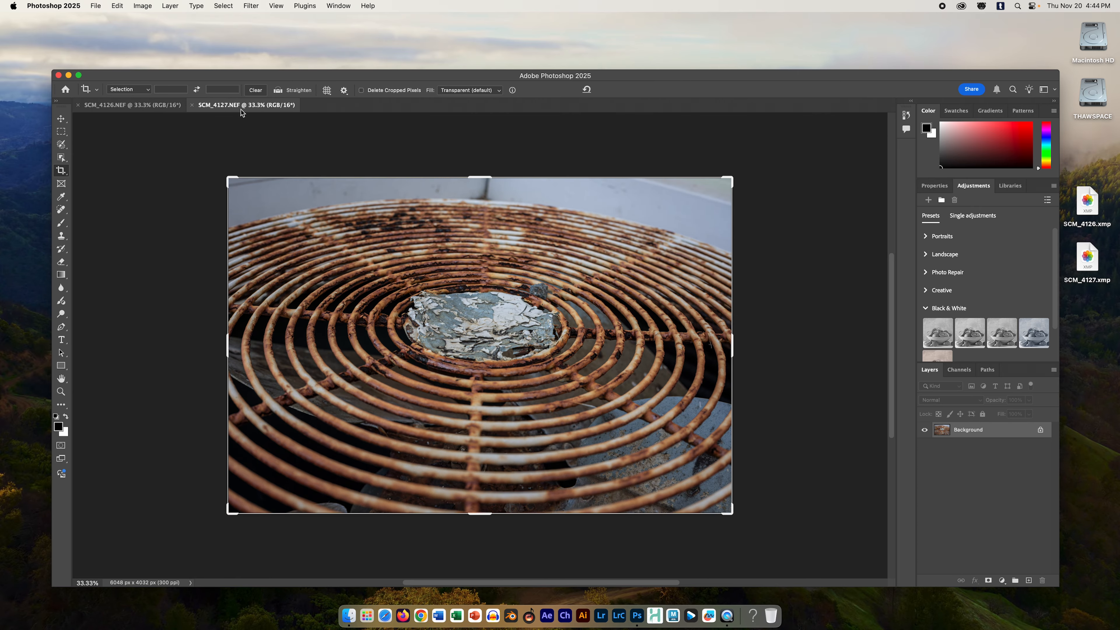
click(220, 6)
click(229, 23)
drag(255, 109, 487, 300)
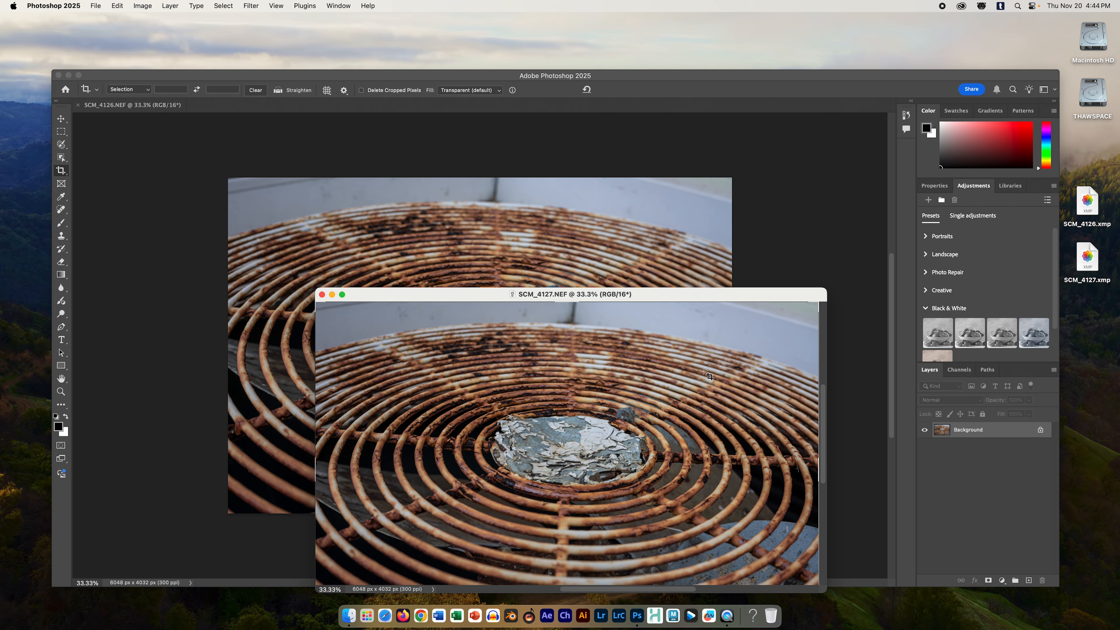
click(1012, 432)
drag(1012, 432, 451, 238)
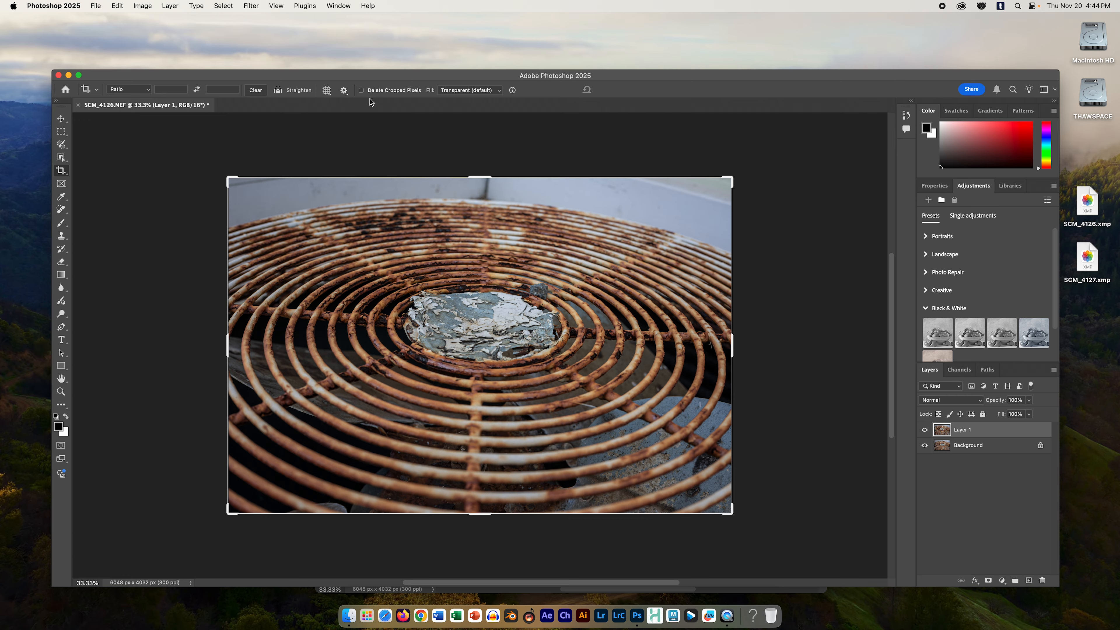
Step: Close the floating SCM_4127.NEF document without saving its changes, and enlarge the main window holding SCM_4126.NEF to fill the screen
drag(356, 75, 381, 404)
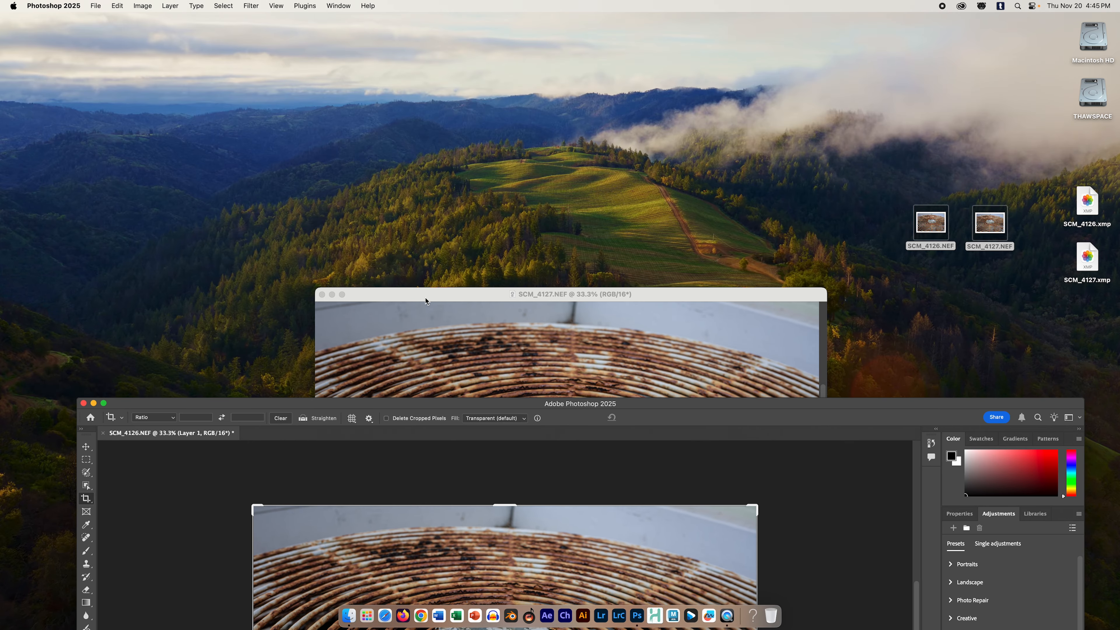
drag(426, 296, 245, 63)
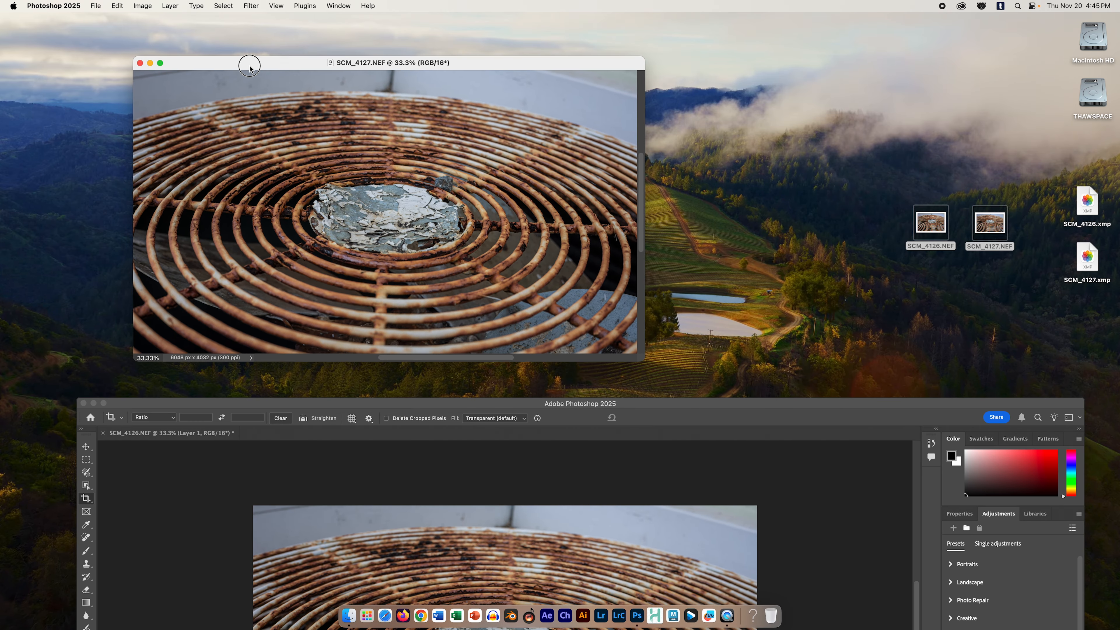
drag(729, 402, 608, 222)
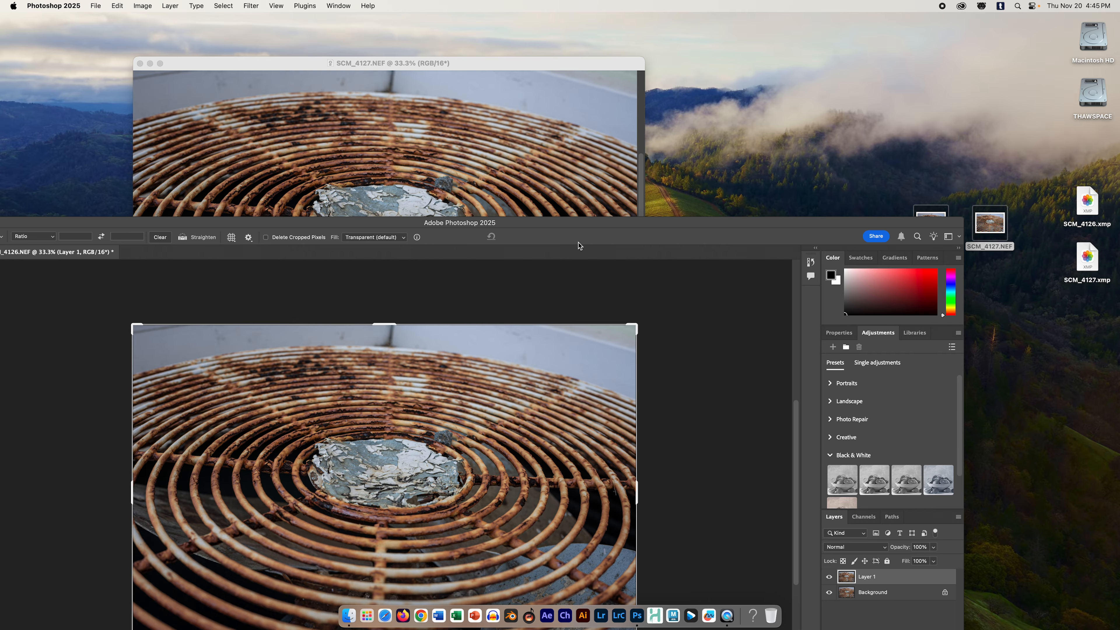
drag(579, 228, 623, 335)
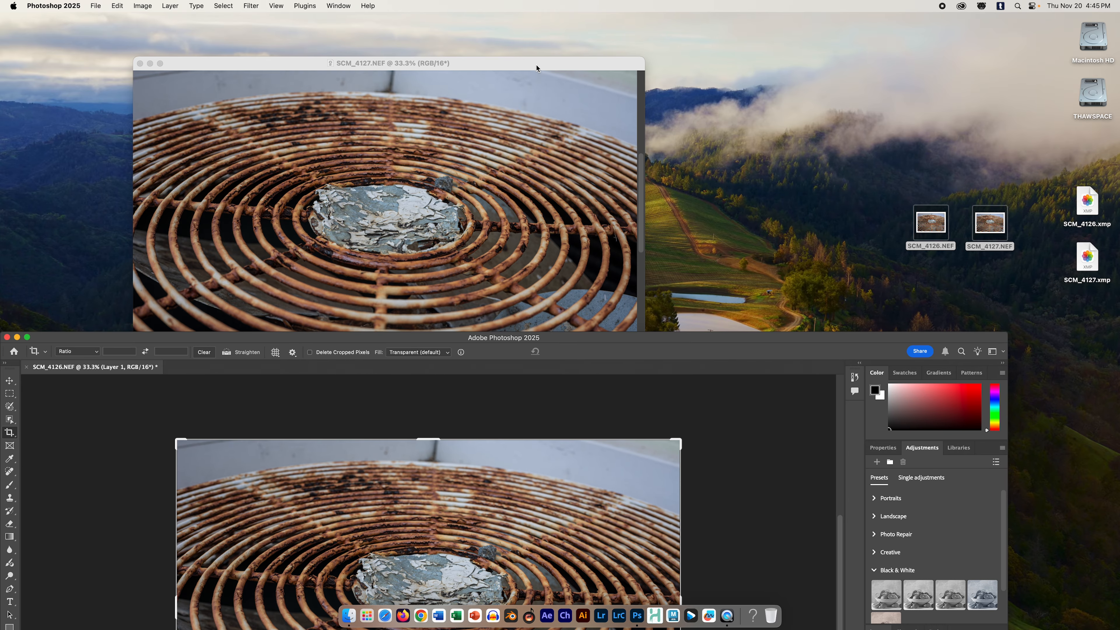
drag(536, 65, 540, 69)
drag(787, 342, 793, 195)
click(568, 74)
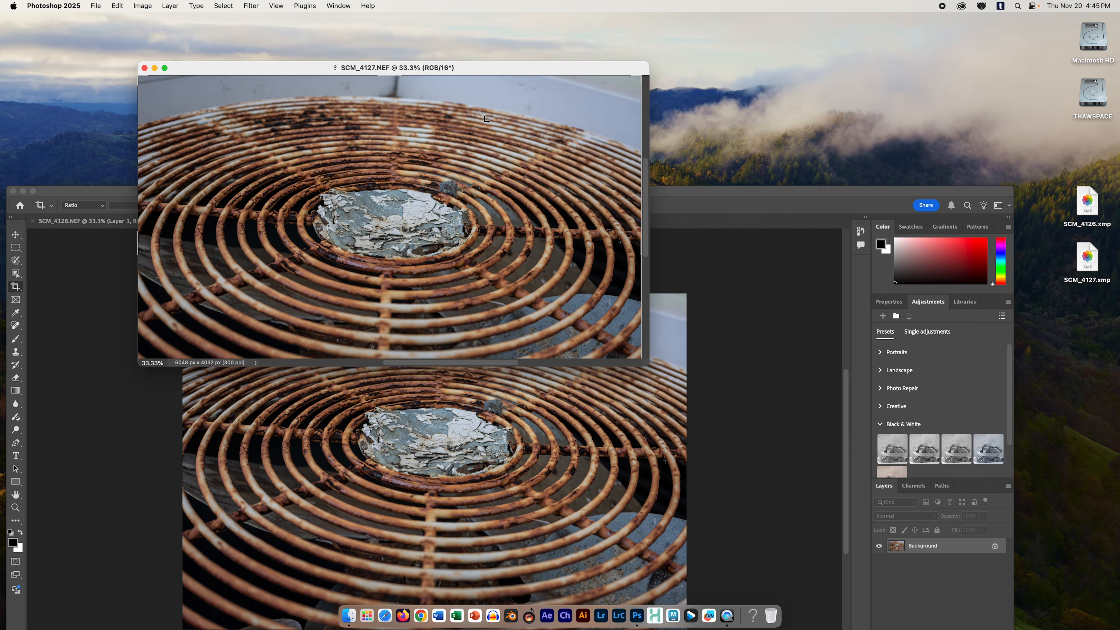
click(144, 68)
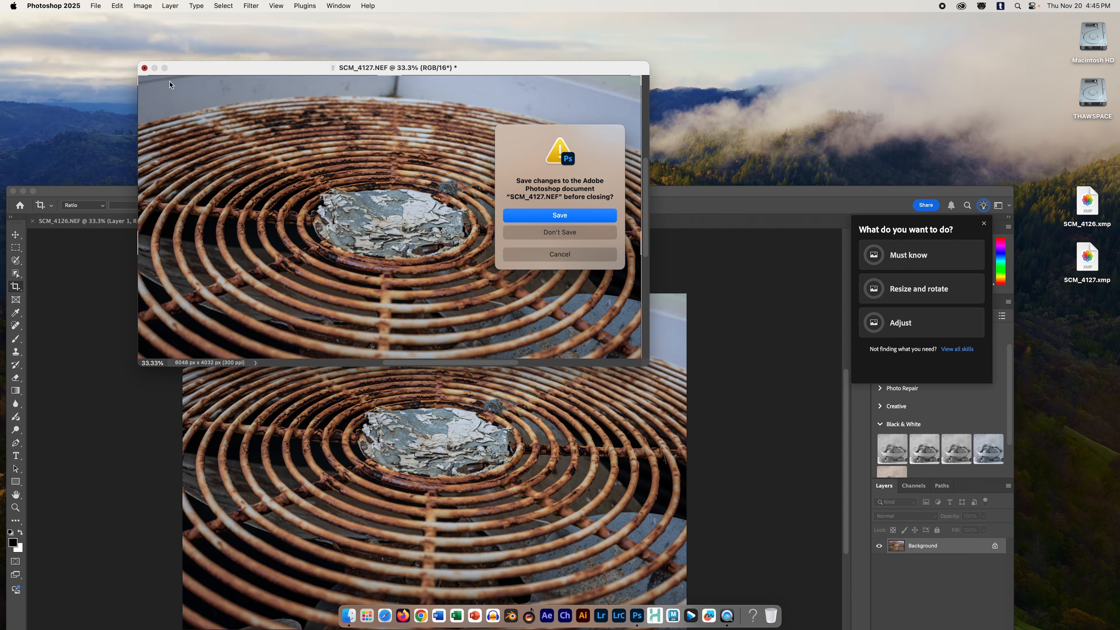
click(560, 233)
drag(580, 196, 607, 67)
click(60, 61)
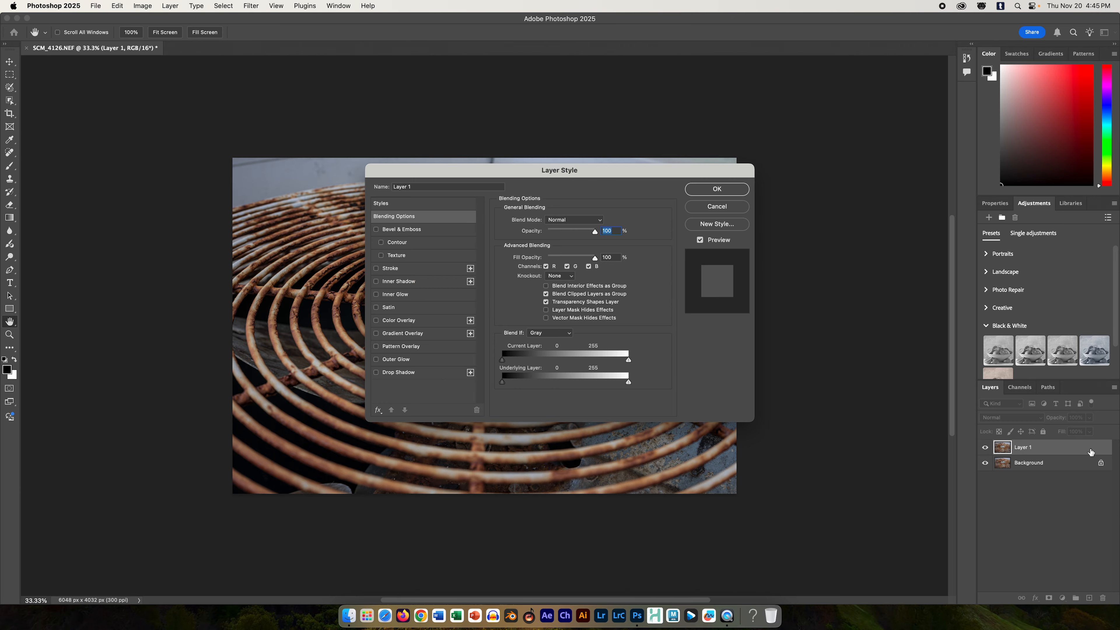
Step: Turn off the red (R) channel in Layer 1's advanced blending options and apply the layer style
click(546, 266)
drag(470, 174, 650, 331)
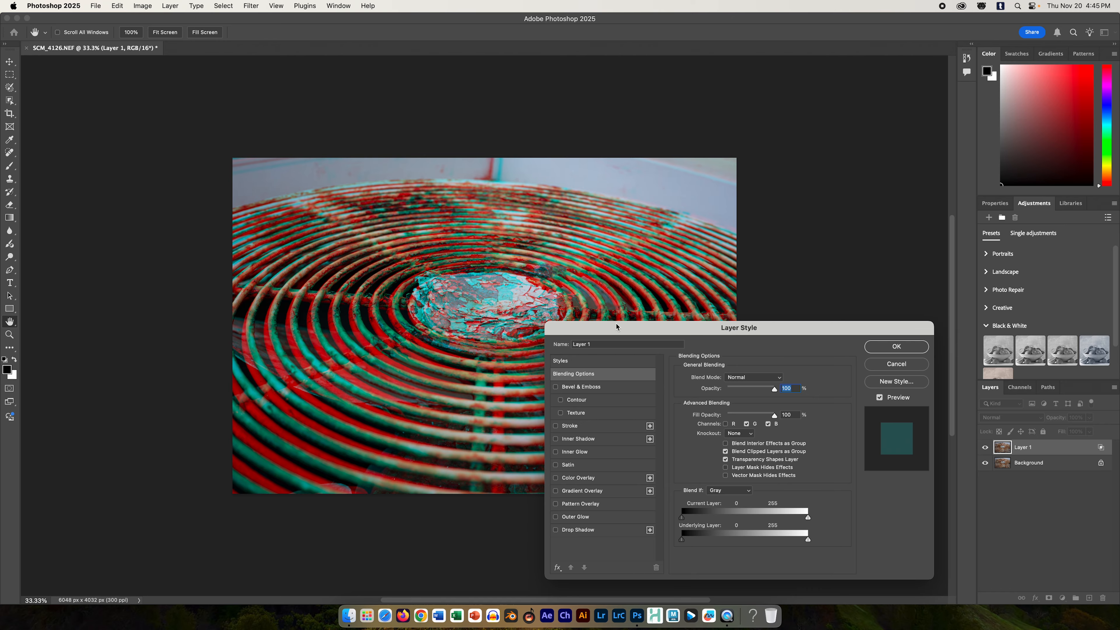
drag(793, 332, 740, 249)
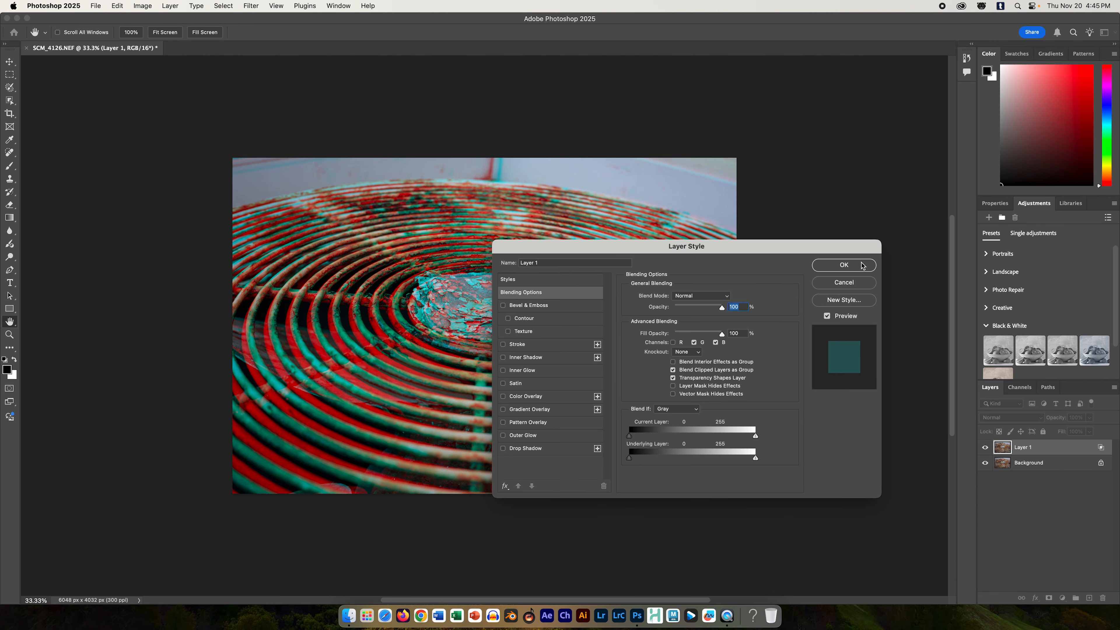
click(844, 279)
Step: Move Layer 1 until its red and cyan fringes align on the flaking paint near the centre of the grille
key(c)
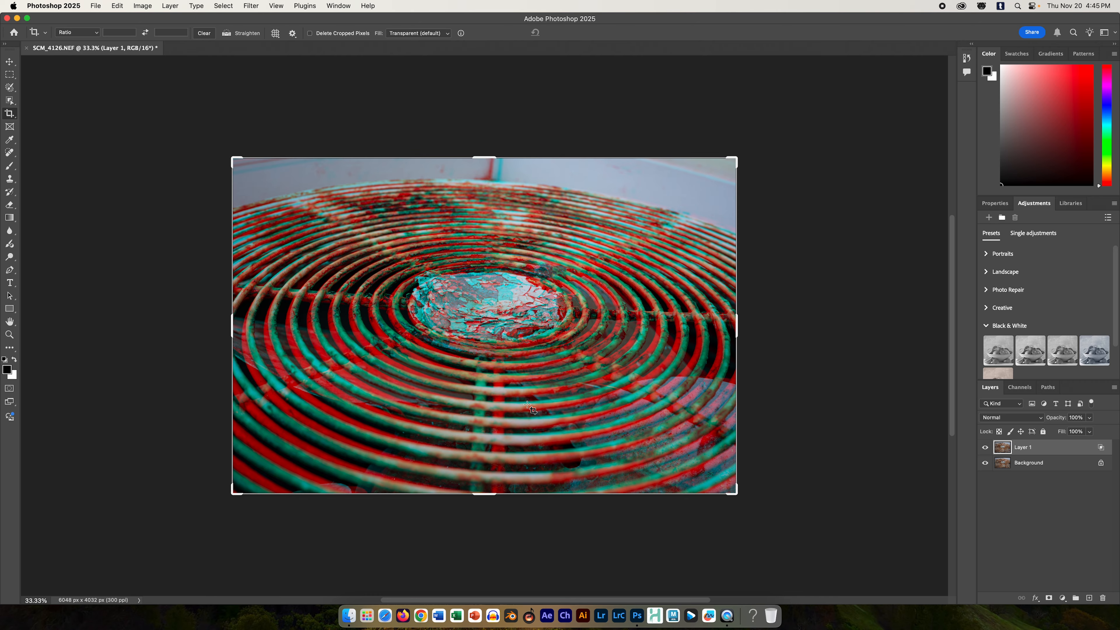
click(9, 61)
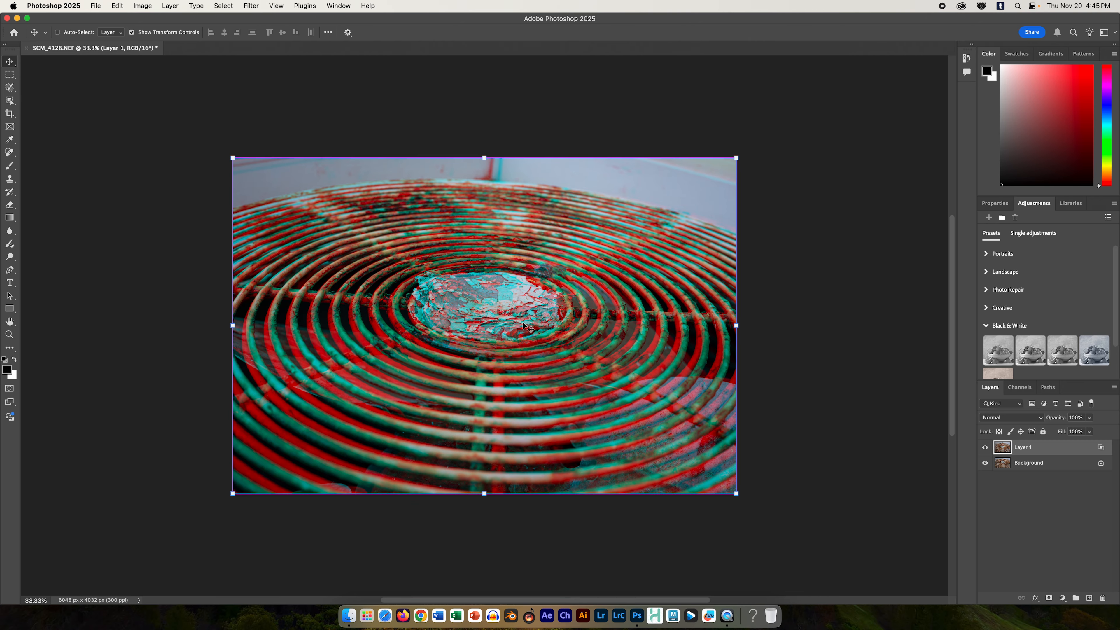
key(super+1)
key(super+plus)
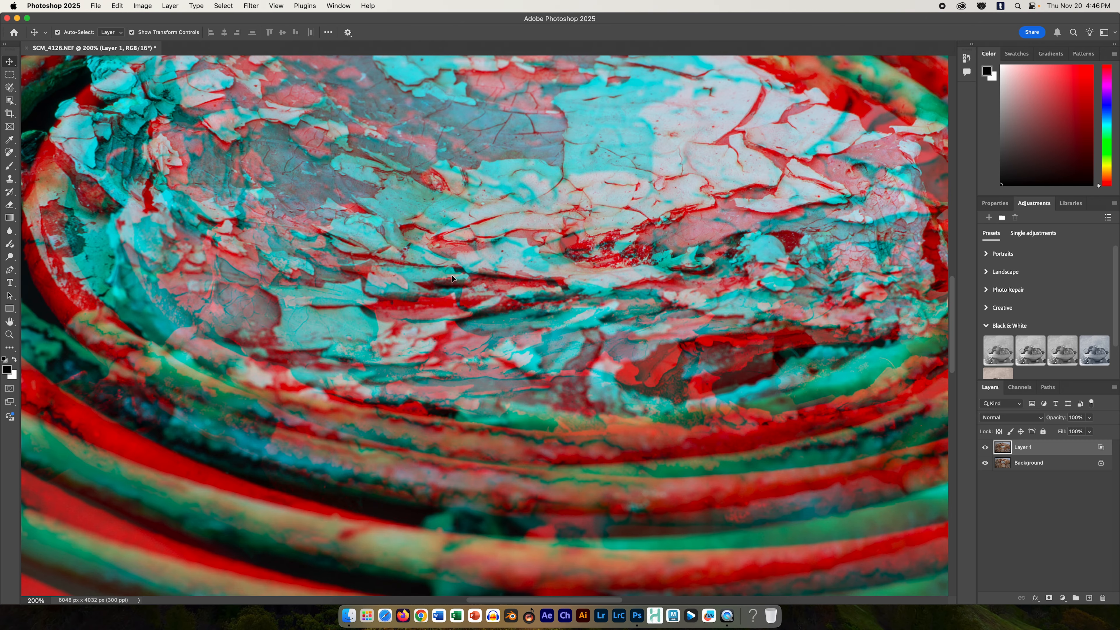
mouse_move(609, 213)
mouse_down()
mouse_move(621, 274)
mouse_move(586, 268)
mouse_move(583, 236)
mouse_move(622, 195)
mouse_up()
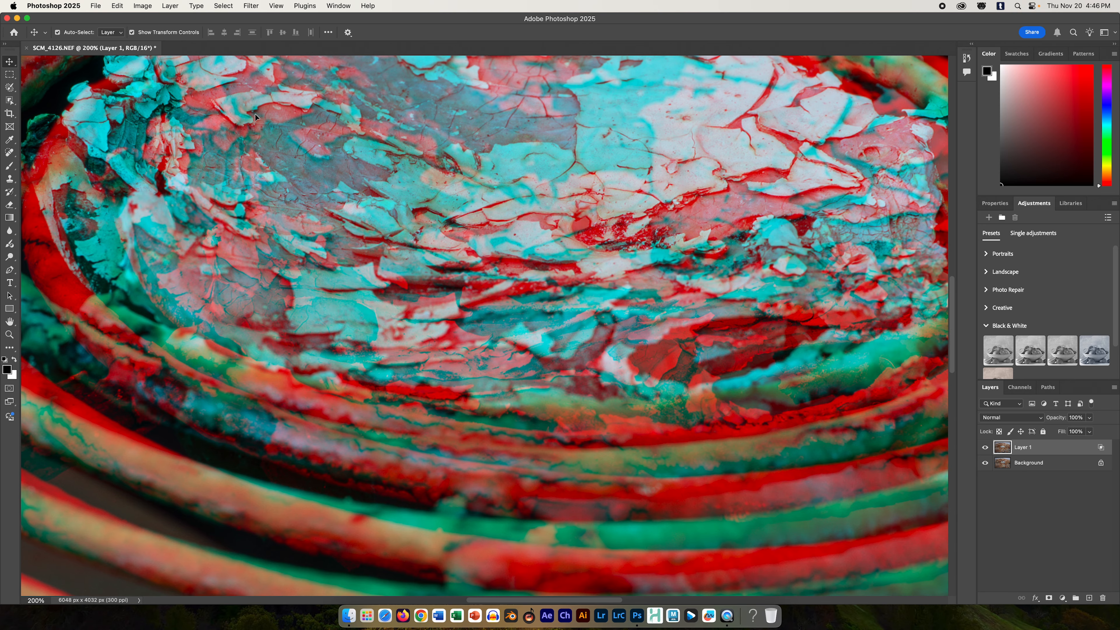
drag(294, 141, 367, 170)
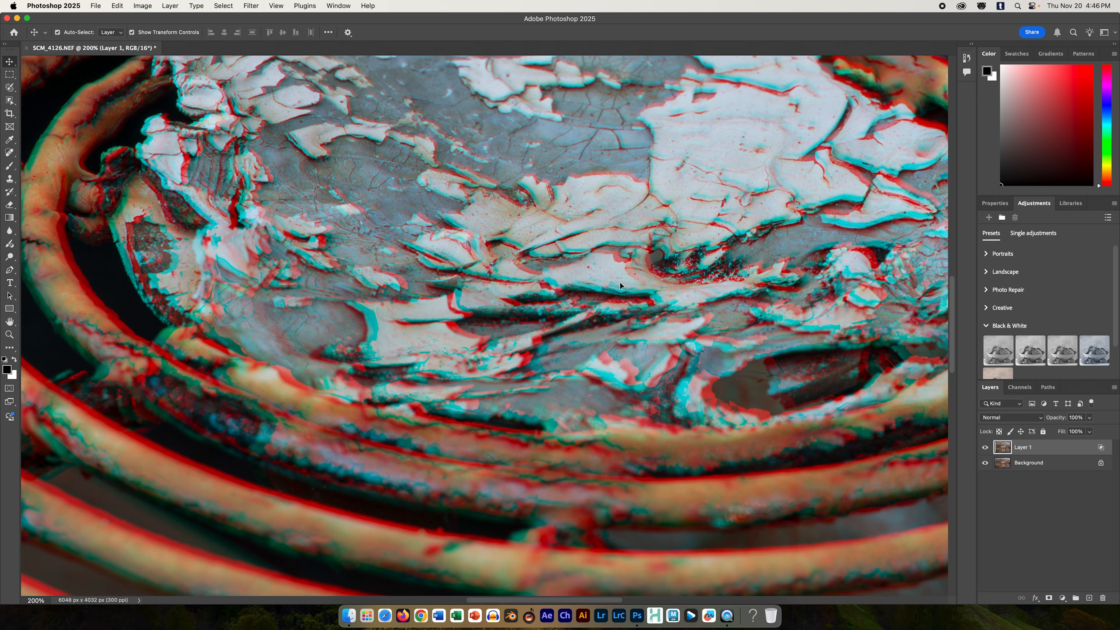
drag(617, 287, 625, 279)
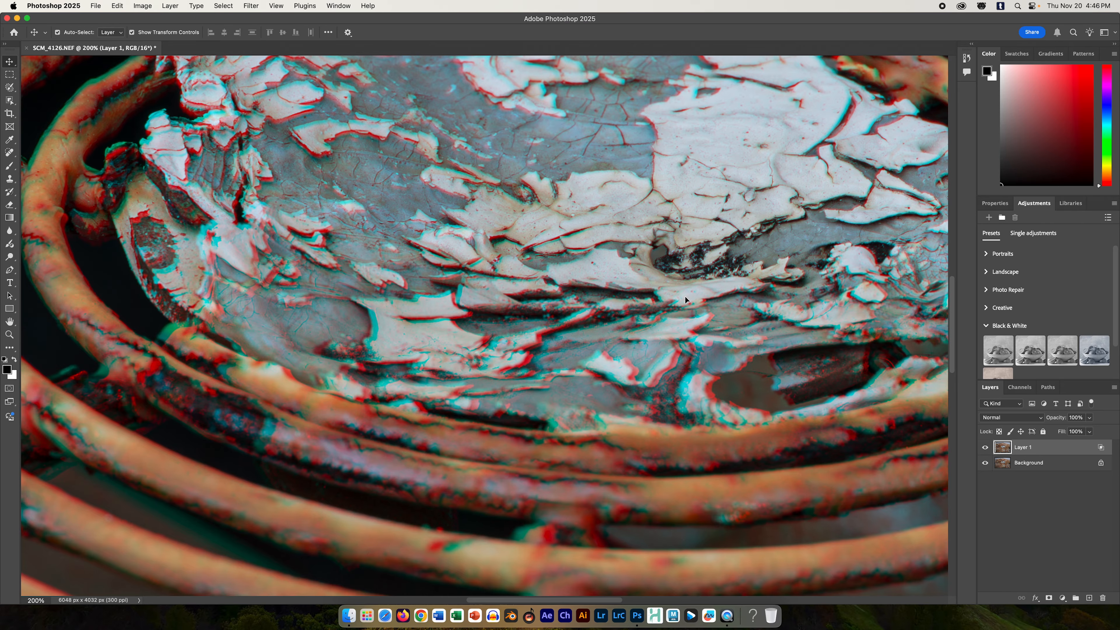
drag(629, 281, 622, 277)
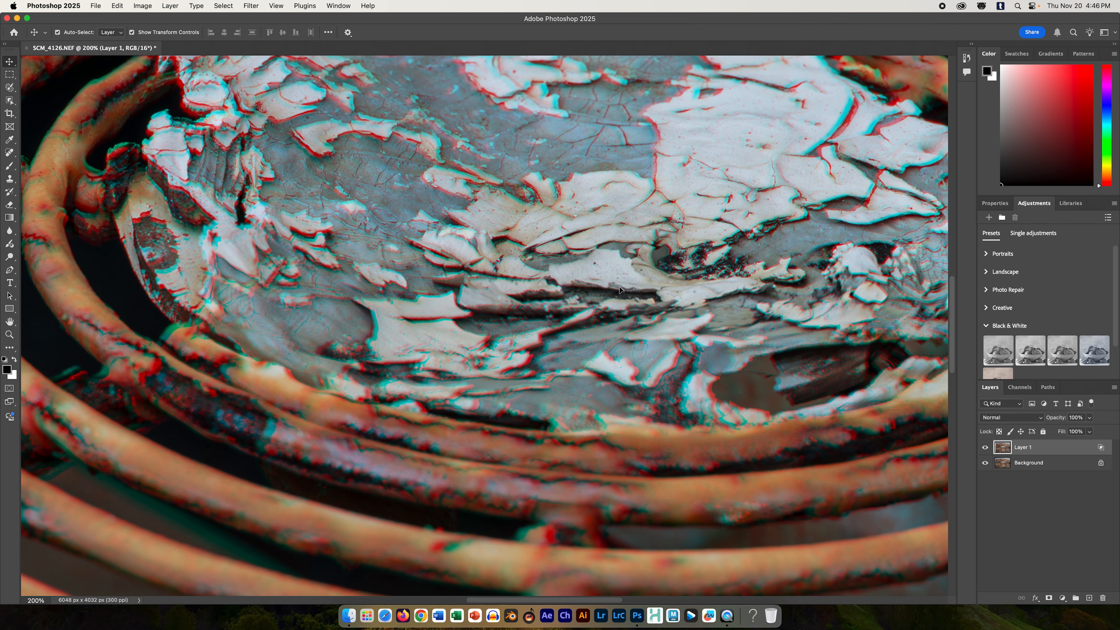
Step: Examine the red and cyan offset on the rings around the aligned centre across the whole grille
key(super+minus)
key(super+minus)
key(super+minus)
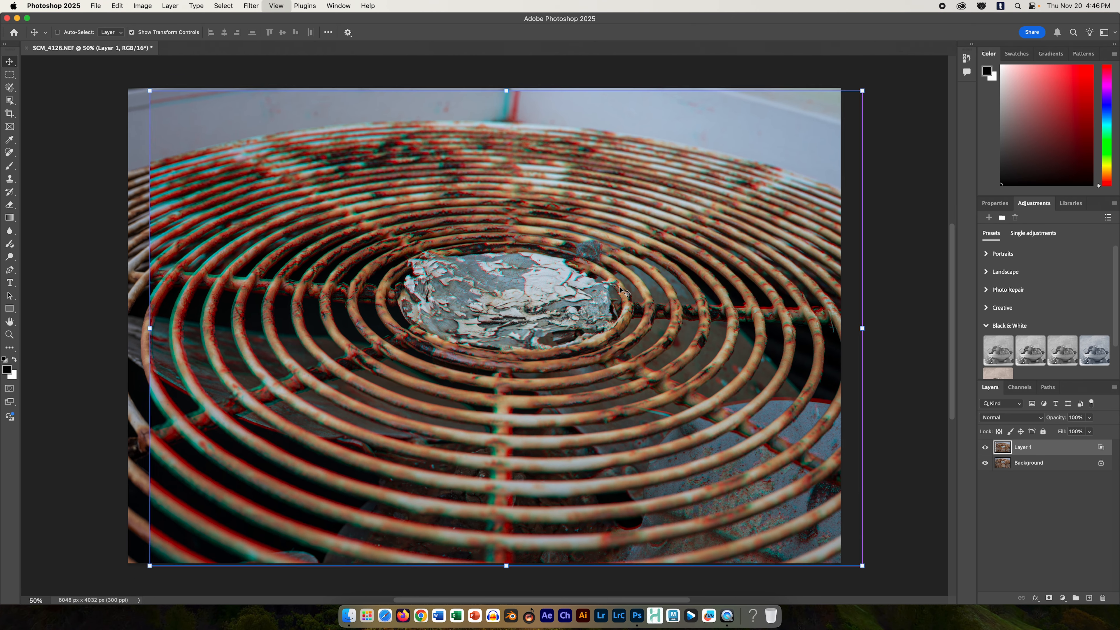
key(super+minus)
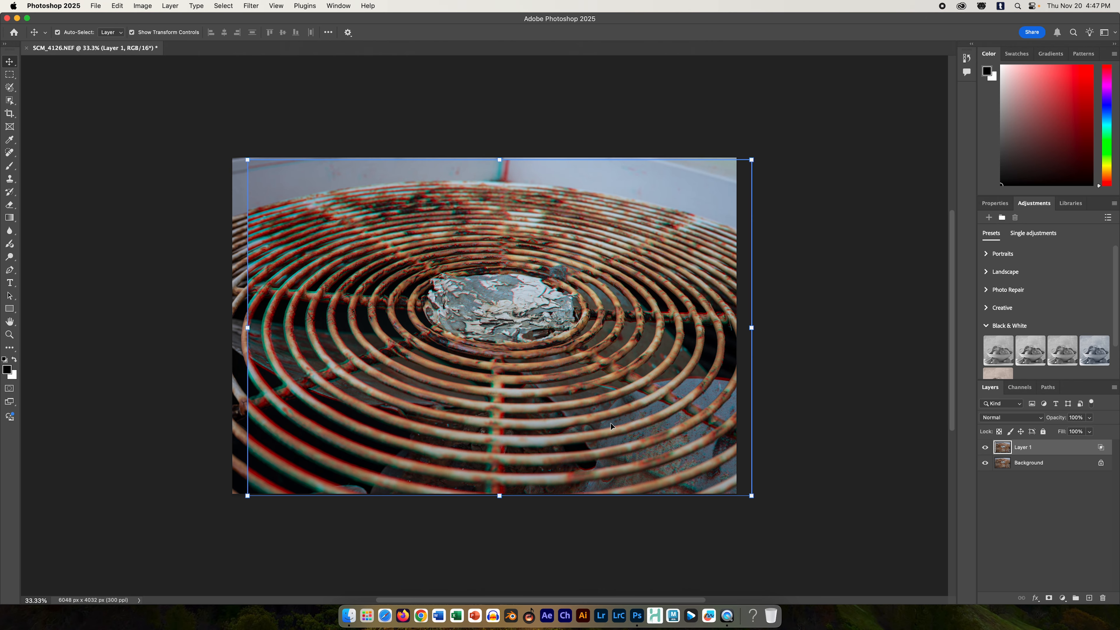
key(super)
key(super+equal)
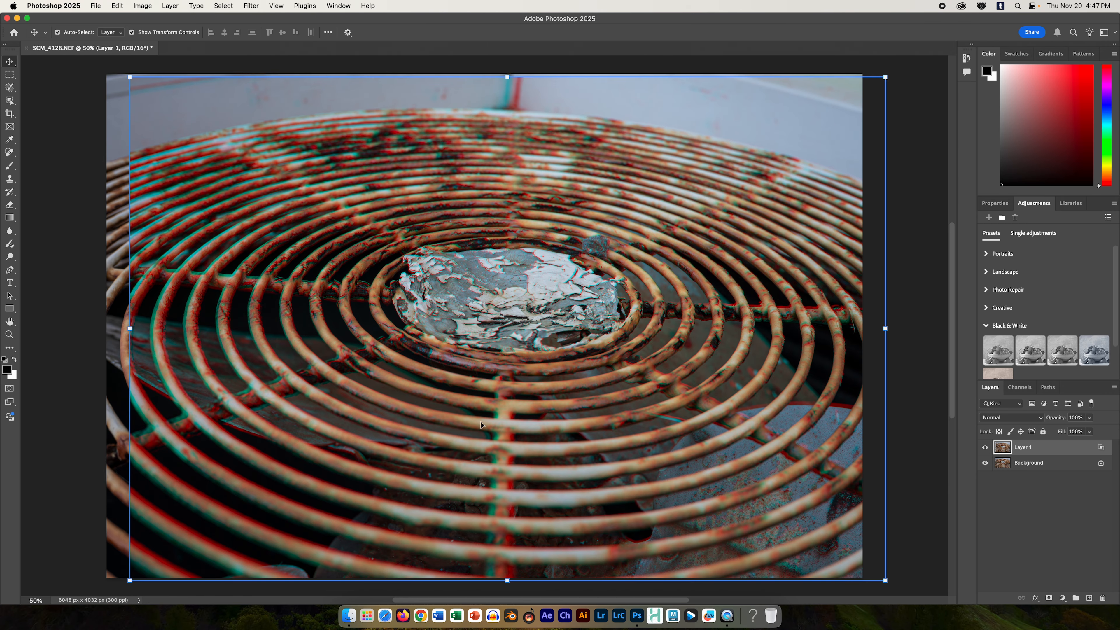
key(super+minus)
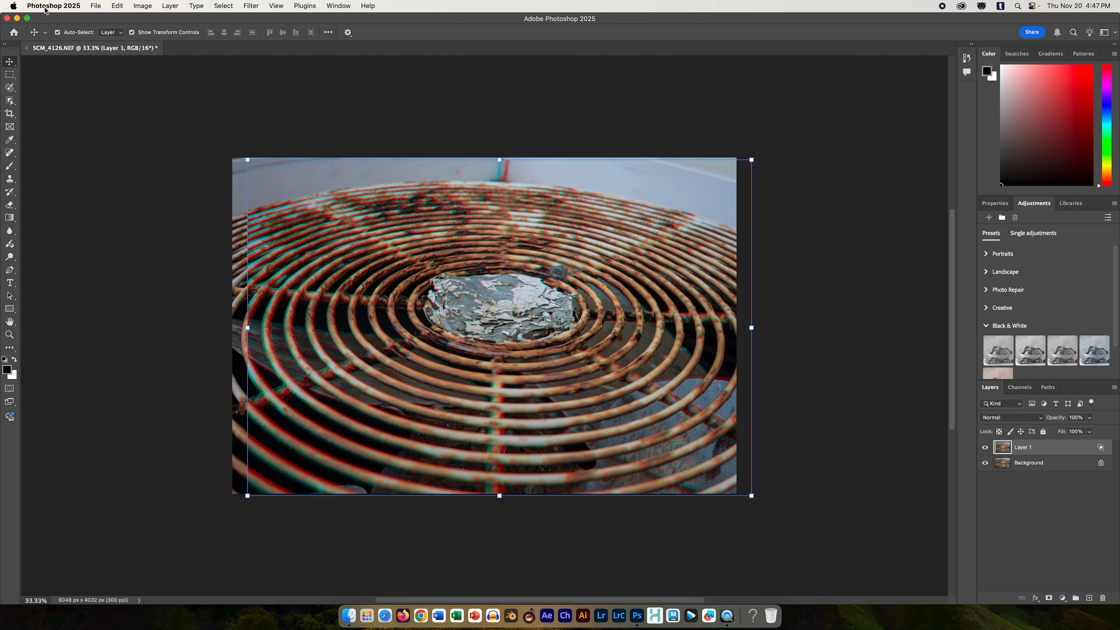
Step: Convert Layer 1 to black and white with the Default preset of the Black & White adjustment
click(116, 6)
mouse_move(146, 6)
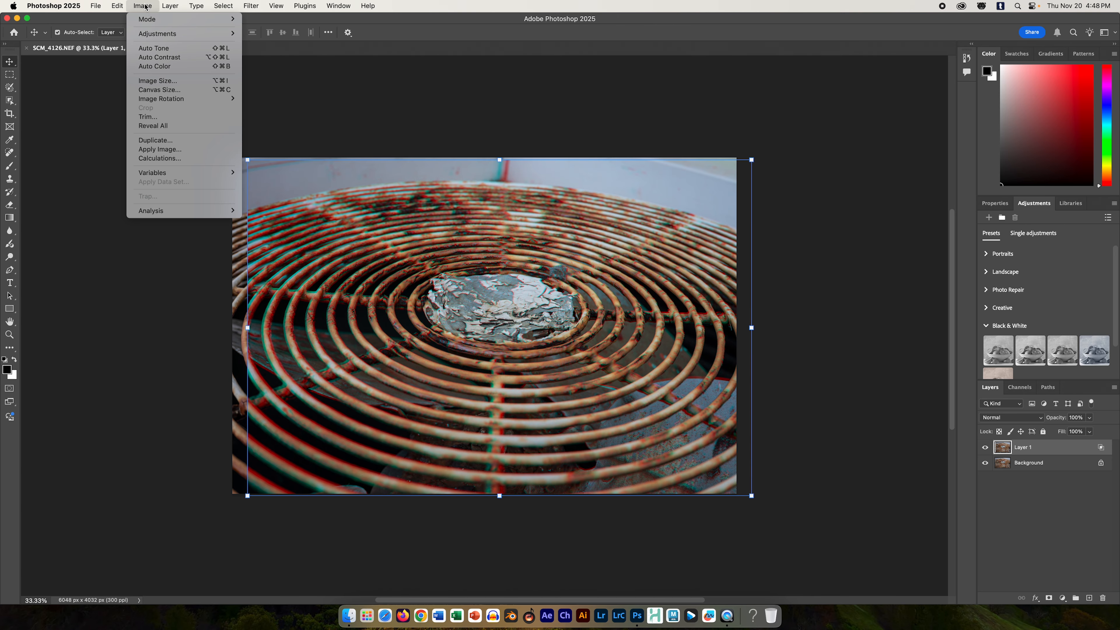
mouse_move(161, 35)
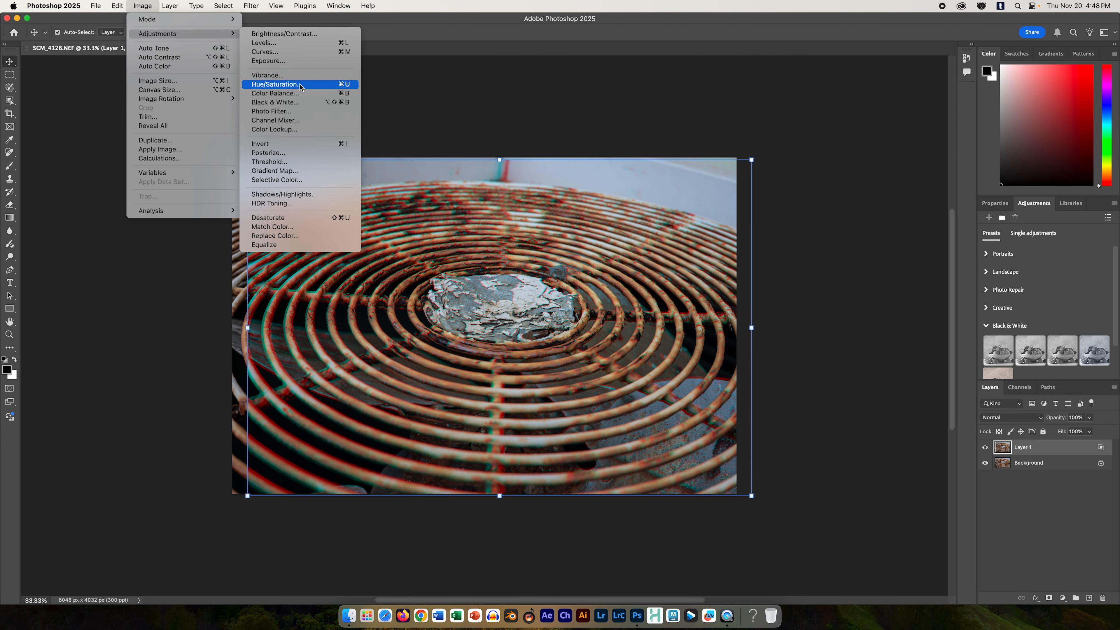
click(301, 103)
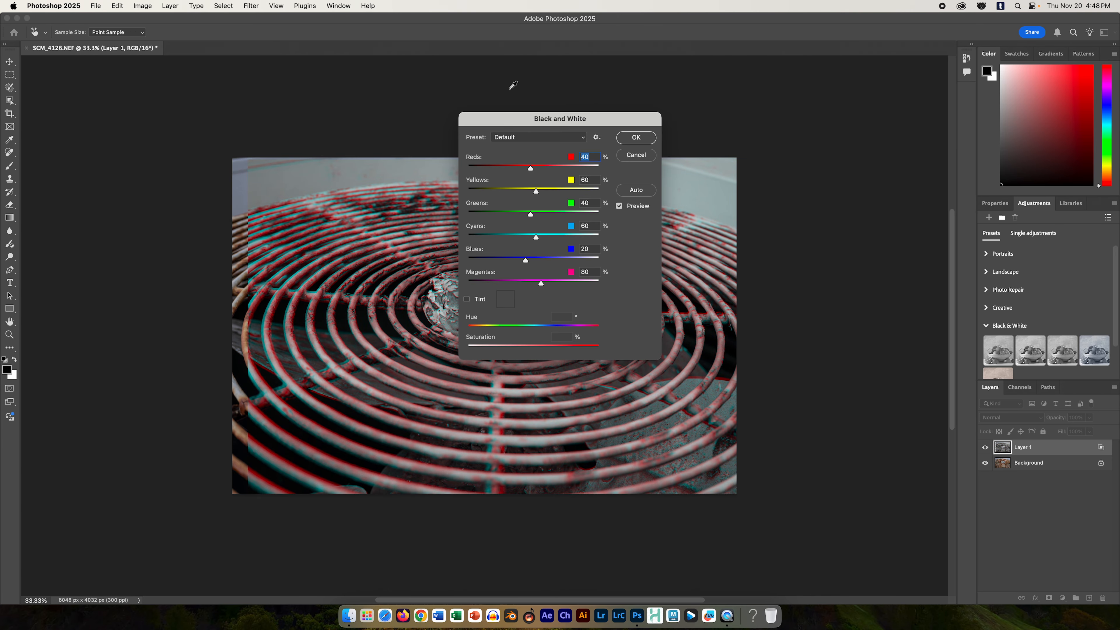
drag(501, 124, 736, 220)
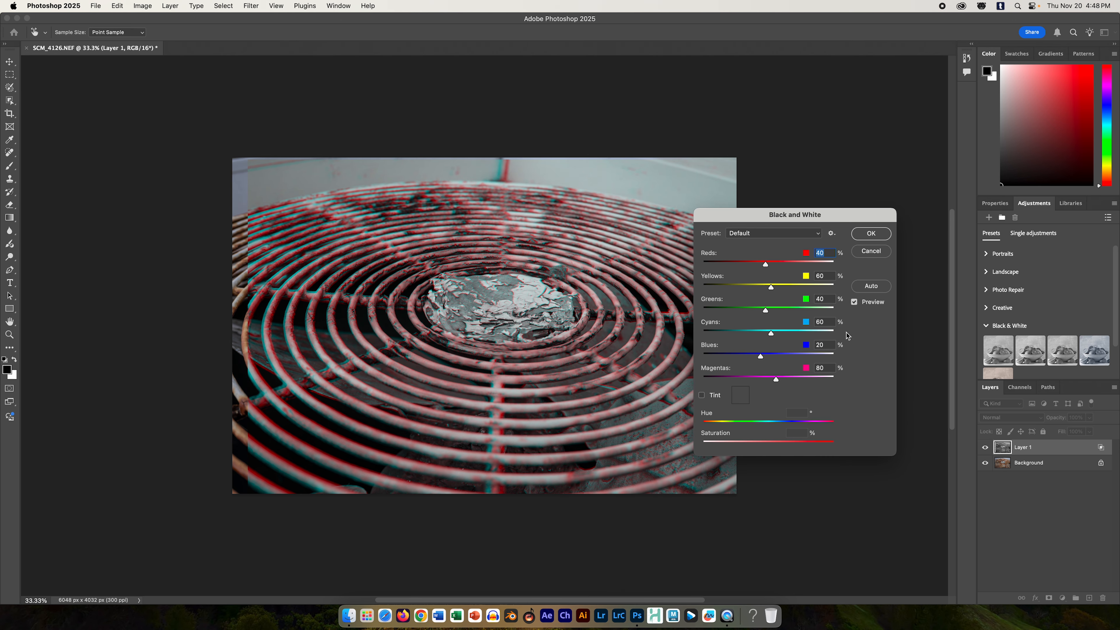
click(869, 239)
Step: Apply the Black & White adjustment with the Default preset to the Background layer and inspect the monochrome composite
click(1057, 466)
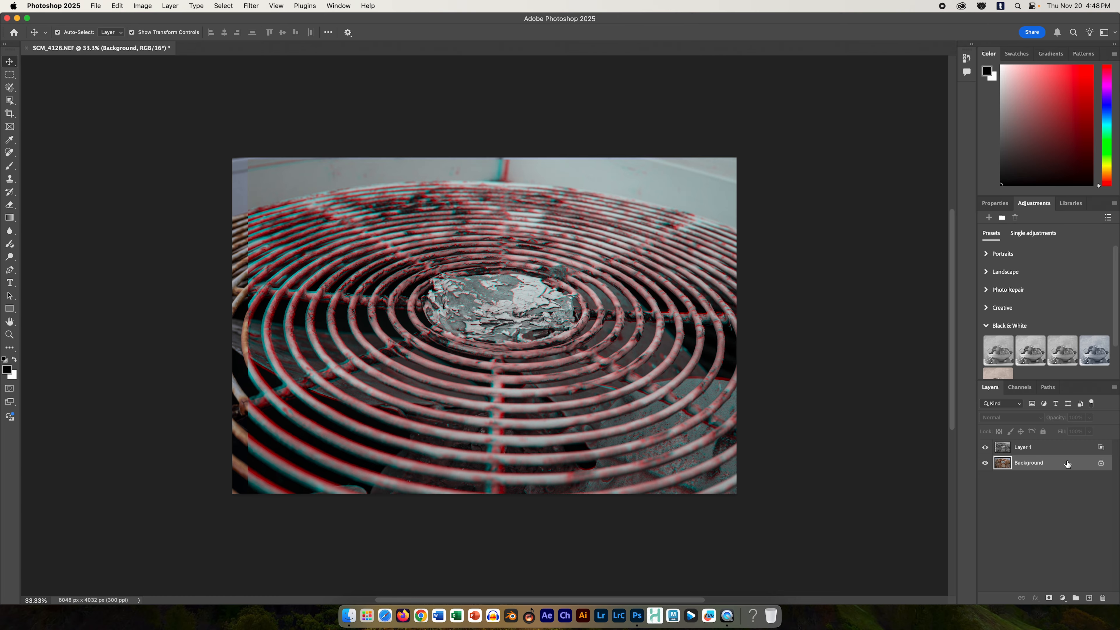
click(141, 6)
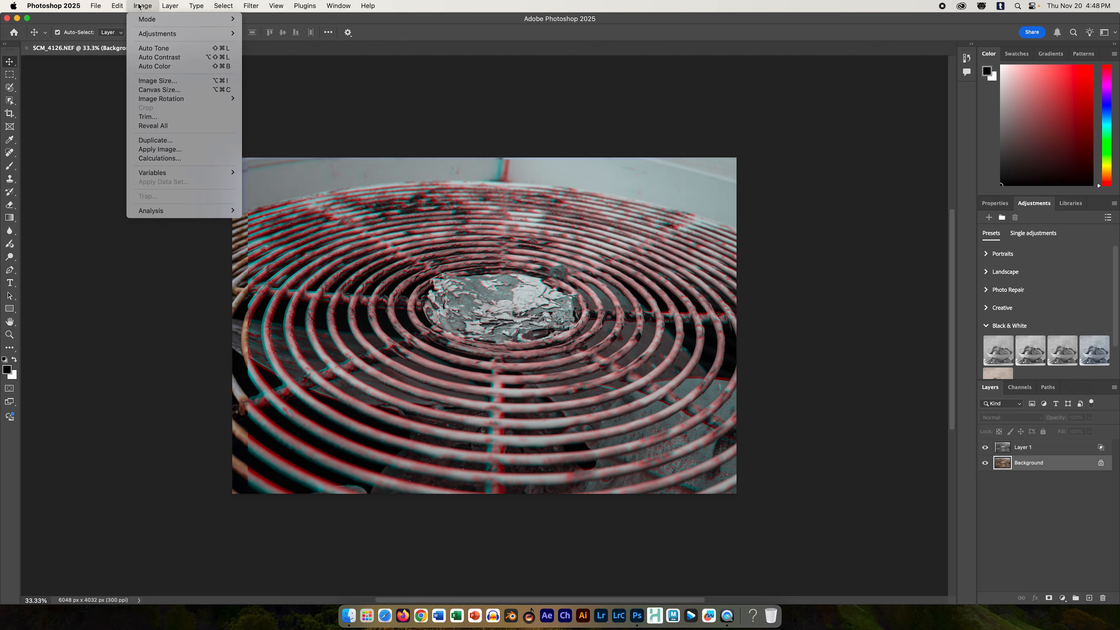
mouse_move(148, 33)
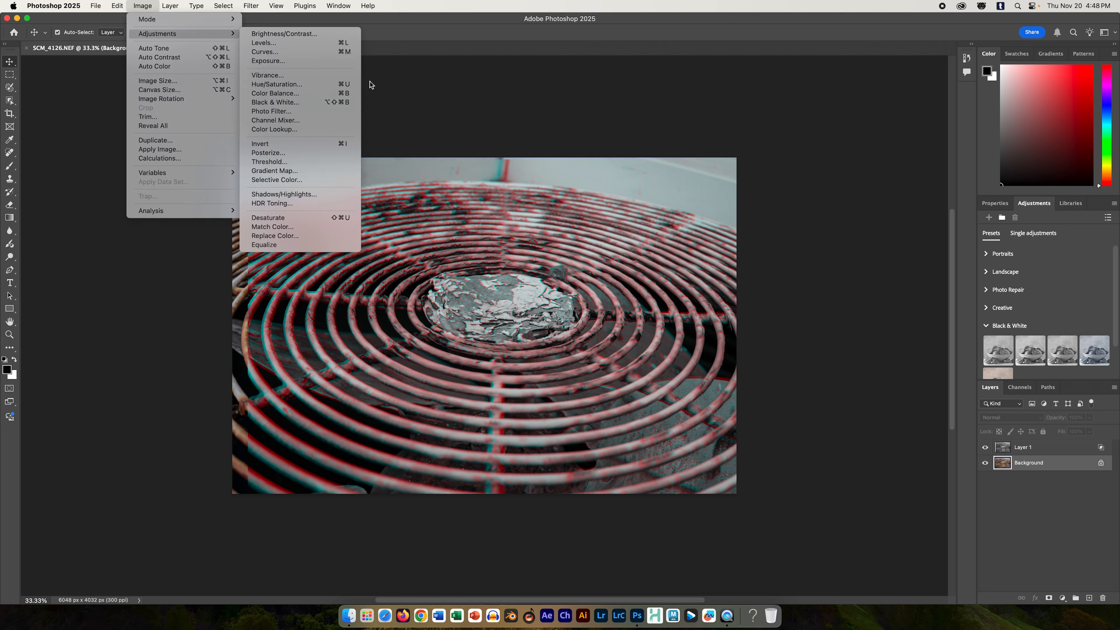
click(317, 102)
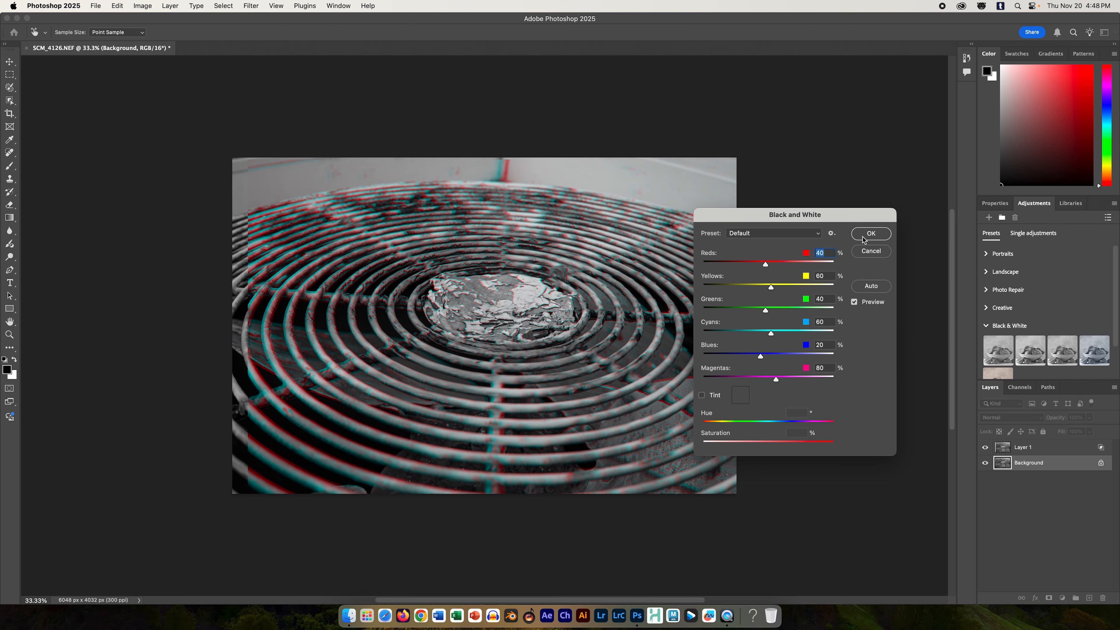
click(853, 237)
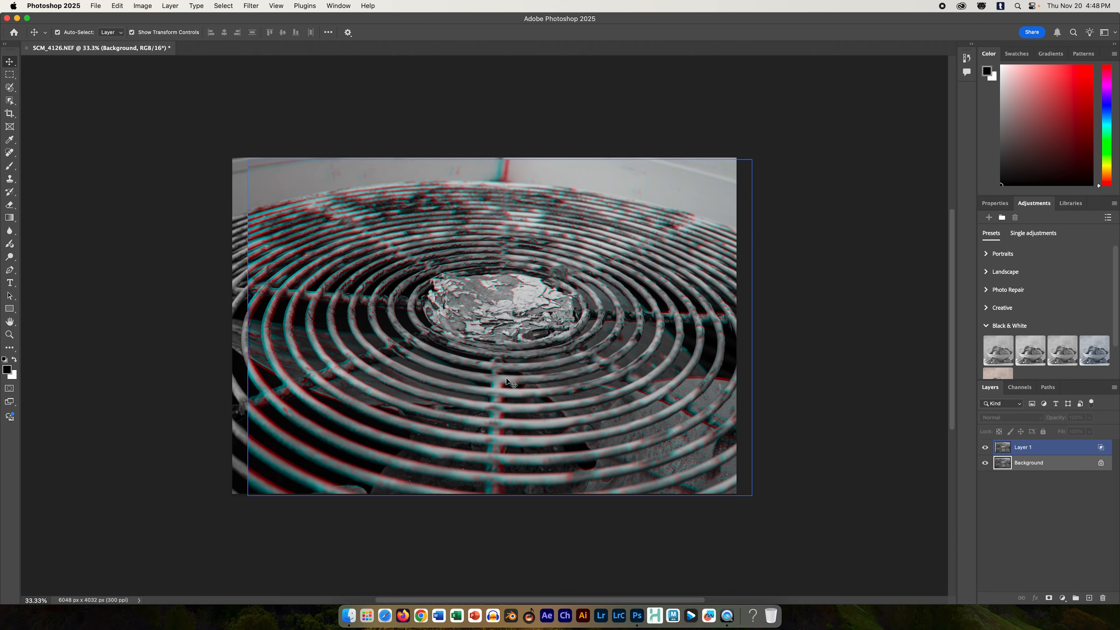
key(super+equal)
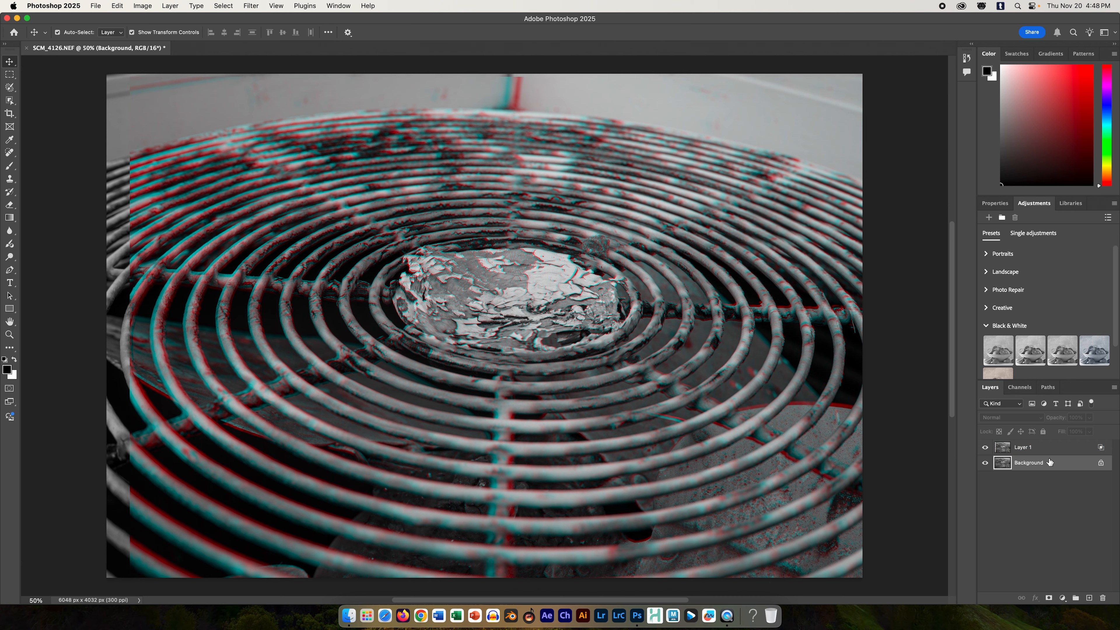
key(super+minus)
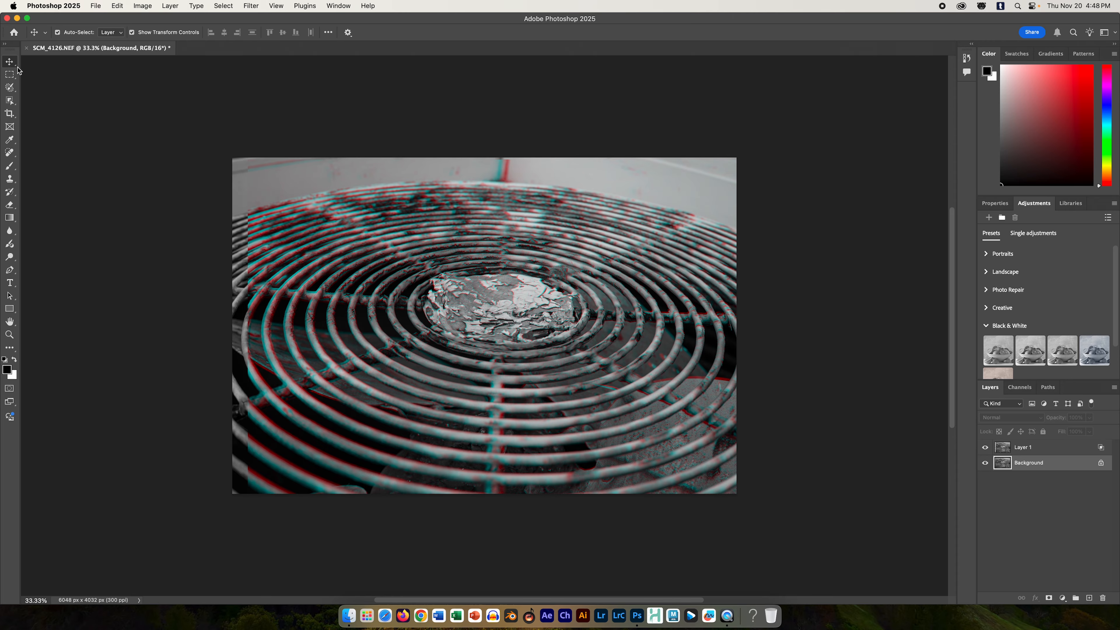
Step: Try rotating Layer 1 about 0.6° clockwise and about 1.5° counterclockwise, undoing each rotation
click(132, 33)
click(1049, 447)
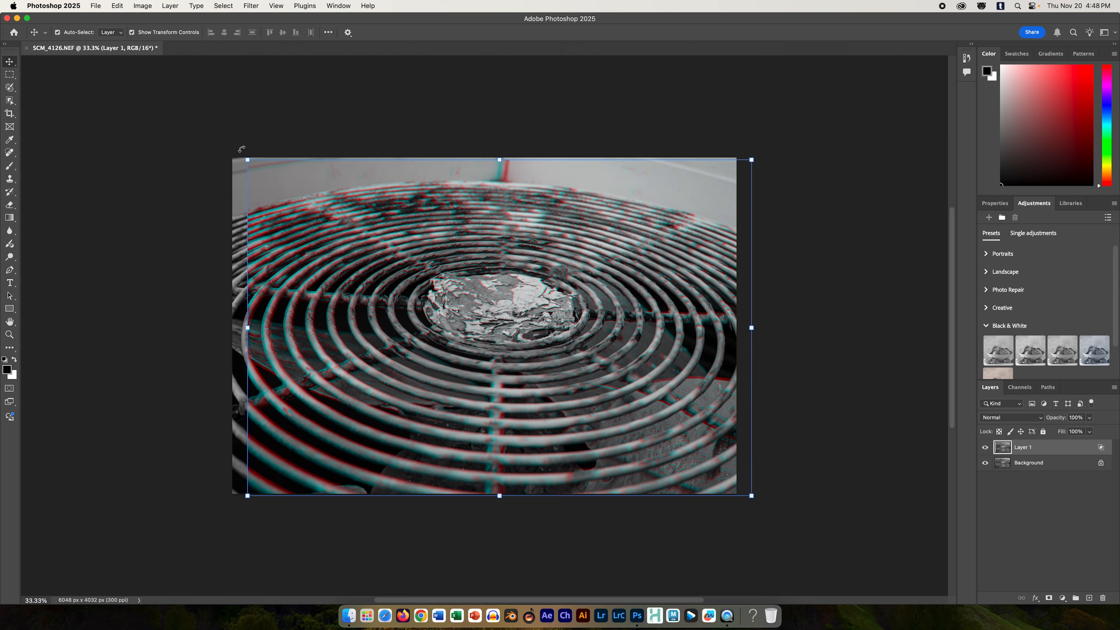
drag(242, 149, 209, 123)
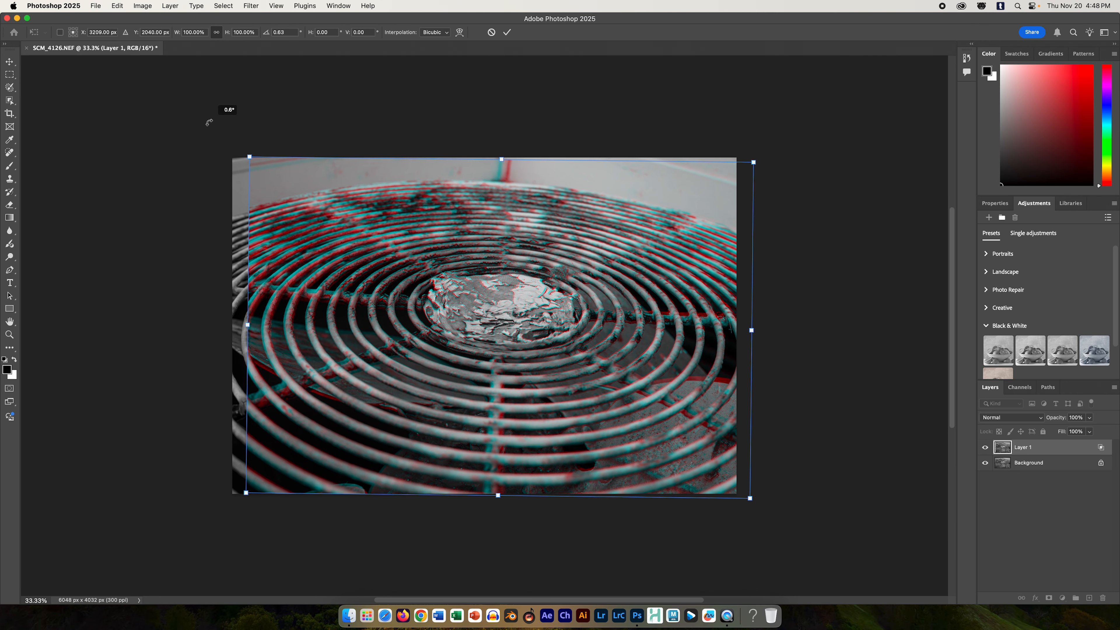
key(super+z)
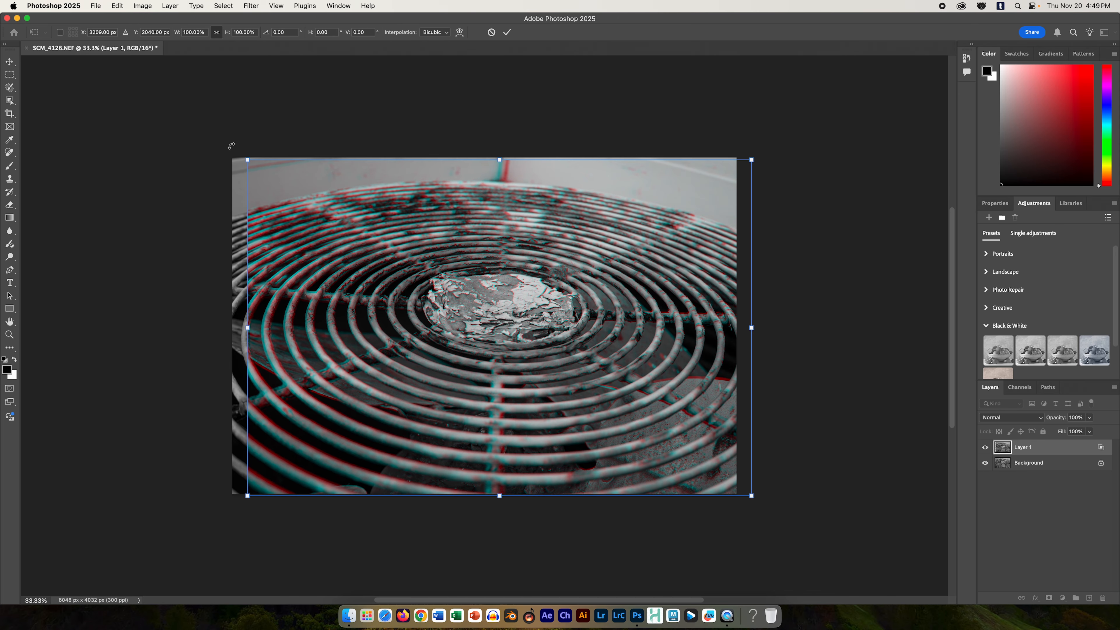
drag(236, 148, 231, 150)
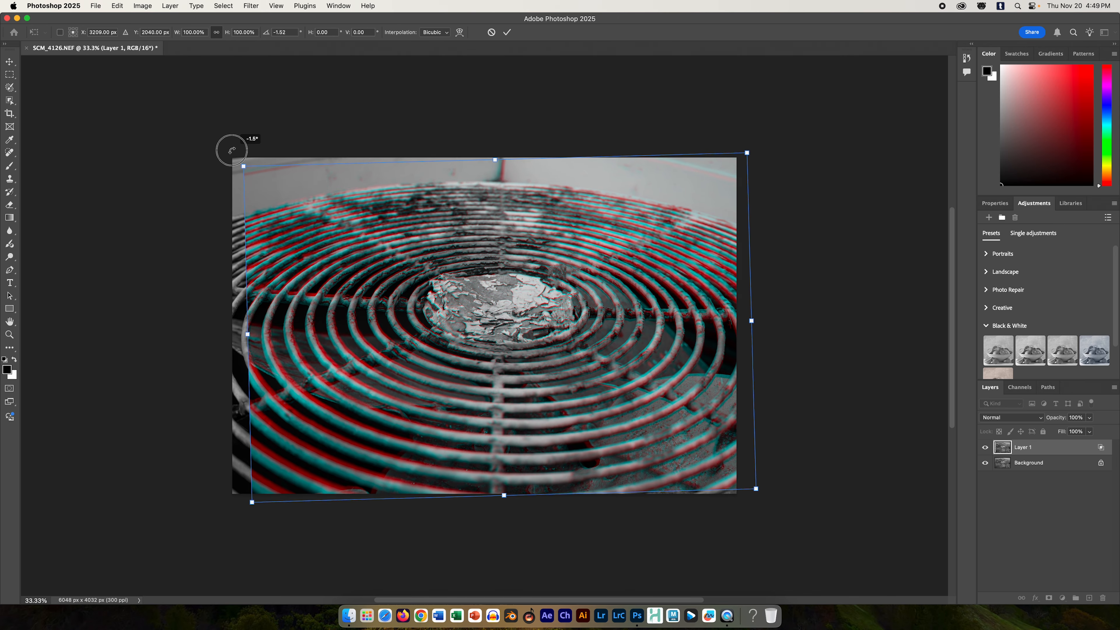
key(super+z)
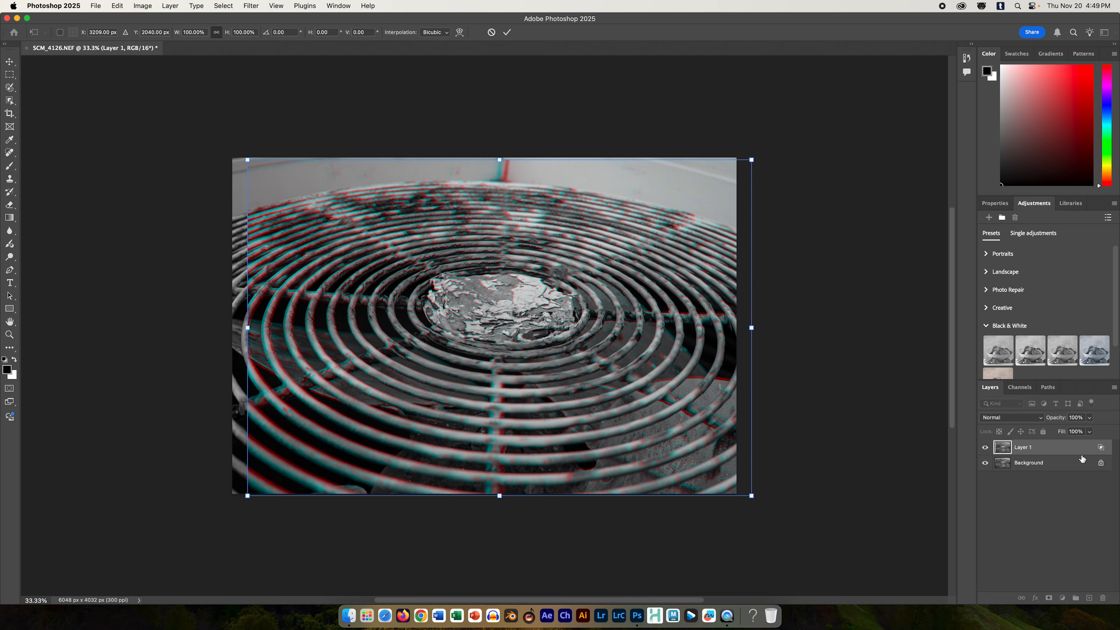
Step: Re-enable the red channel in Layer 1's advanced blending options
click(1072, 448)
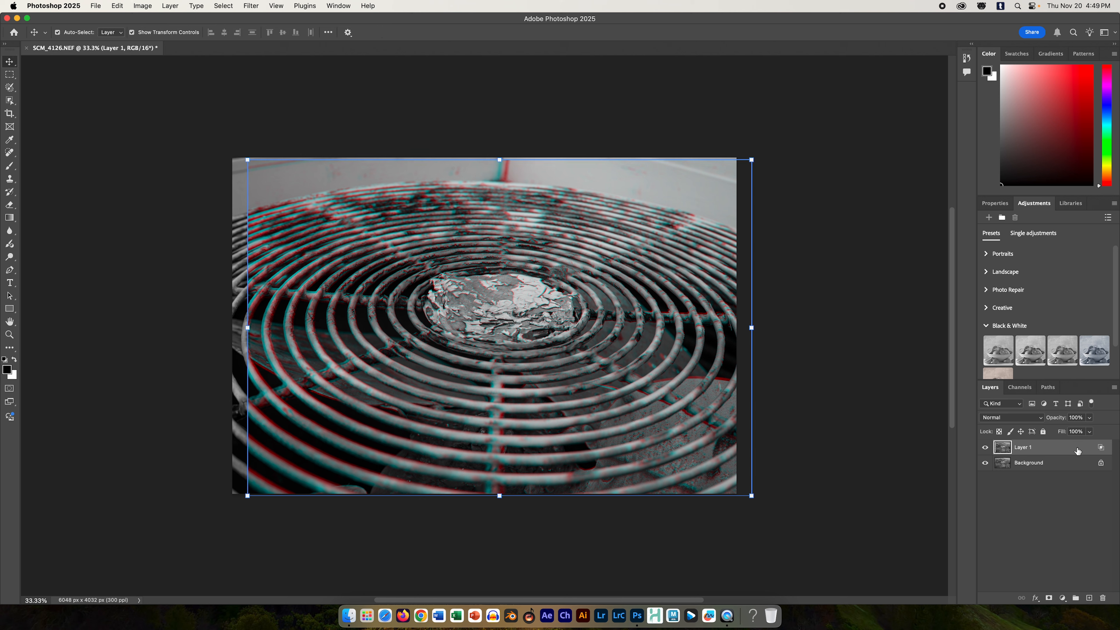
double_click(1074, 450)
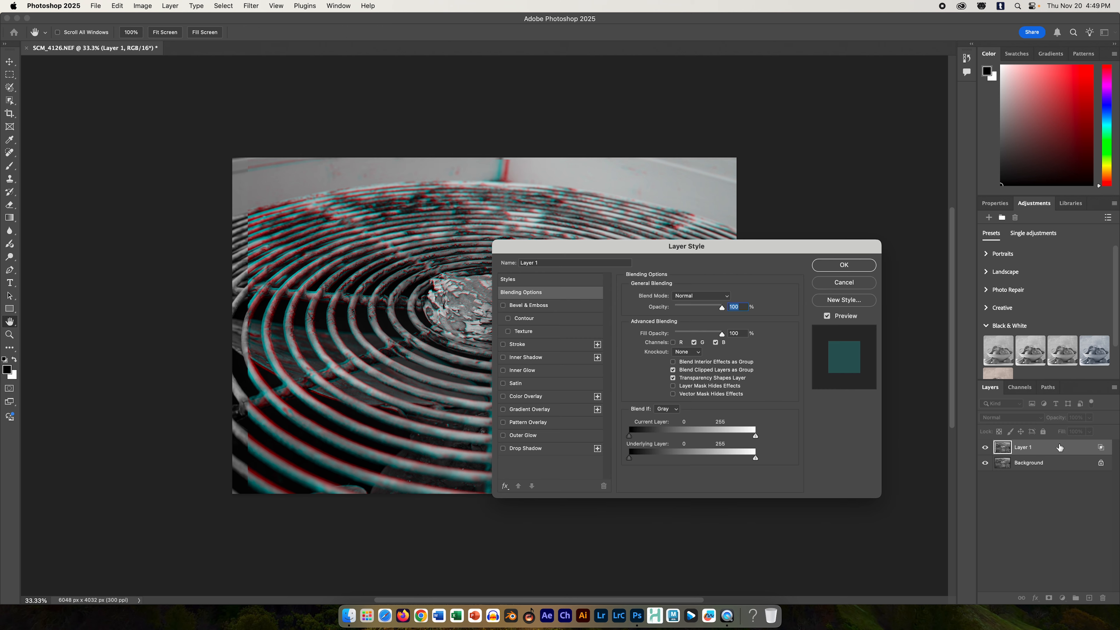
click(673, 343)
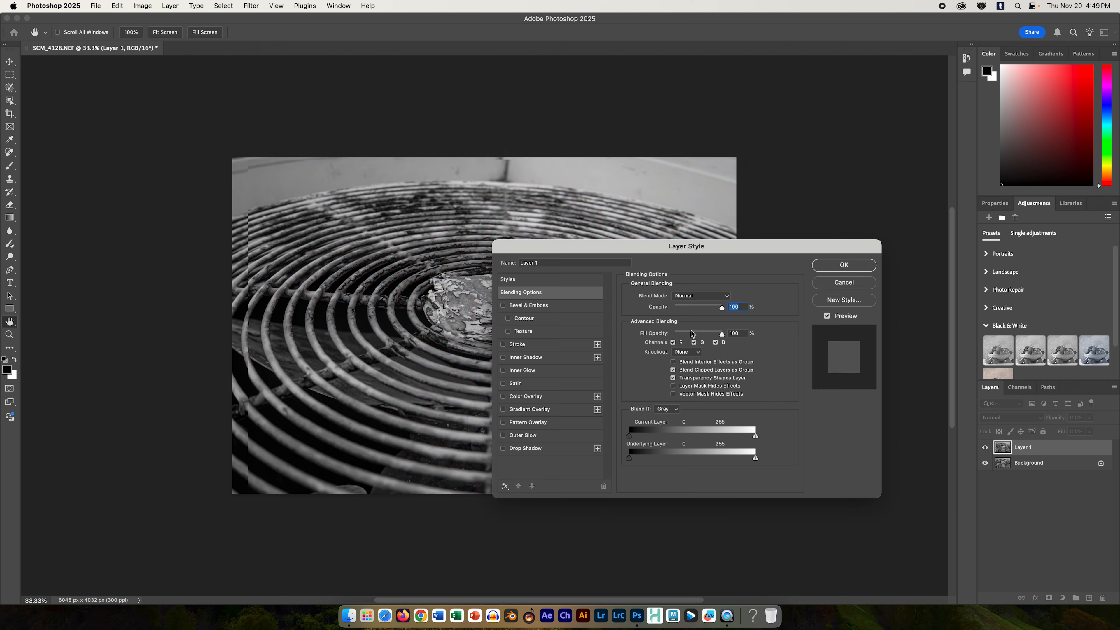
click(839, 270)
Step: Unlock the Background layer so it becomes a regular editable layer
click(1012, 491)
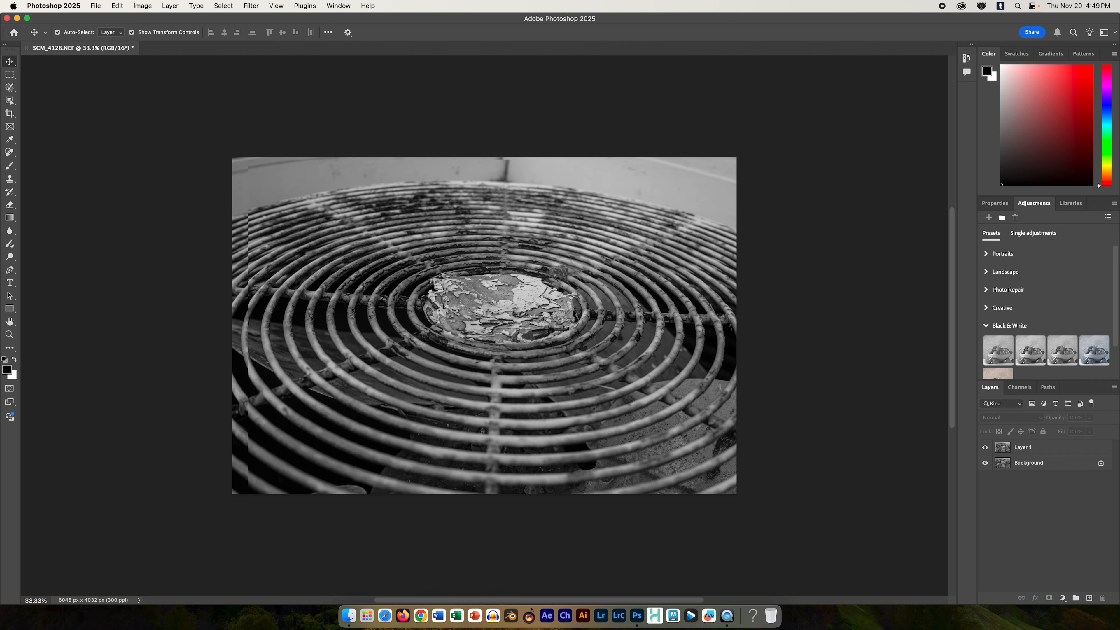
click(1100, 462)
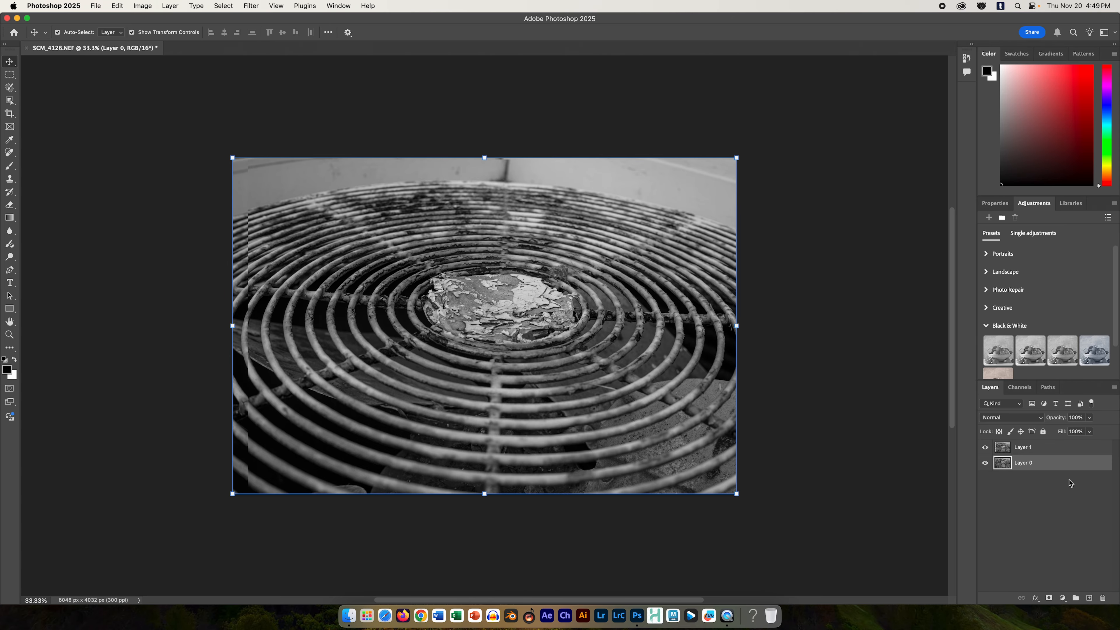